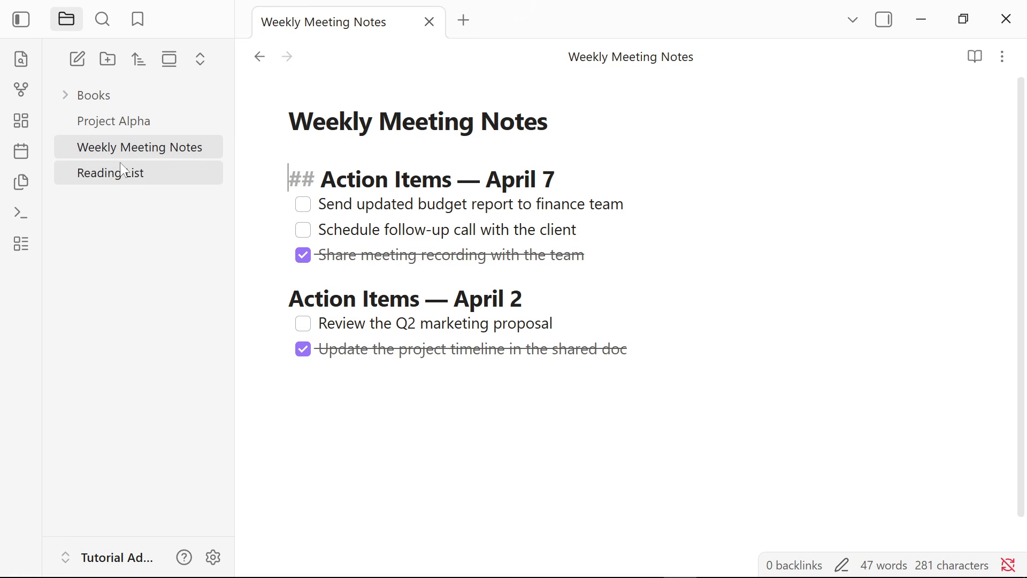
Look through the checklists in the Reading List, Weekly Meeting Notes and Project Alpha notes.
left_click(129, 177)
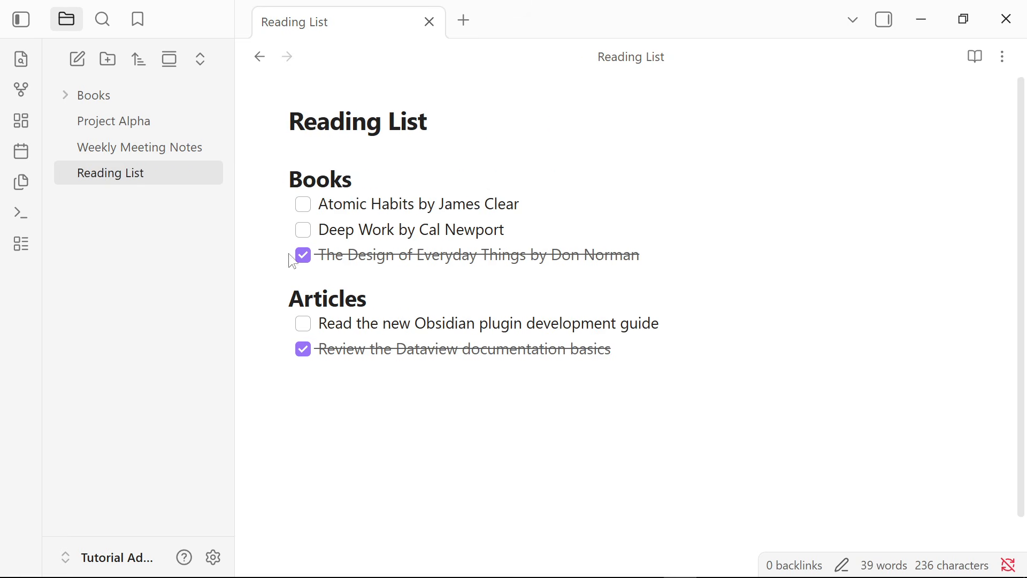
left_click(183, 142)
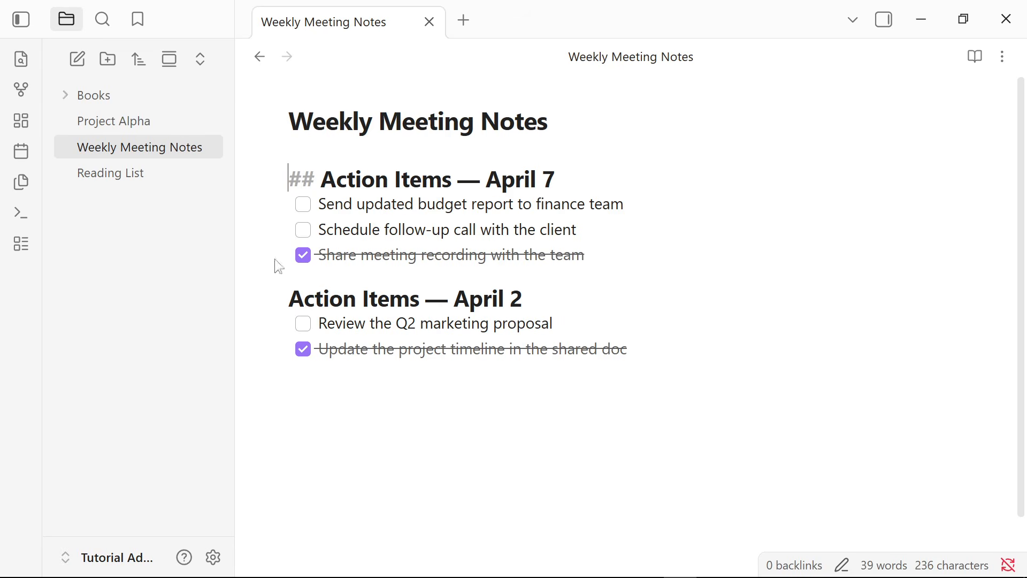
left_click(153, 128)
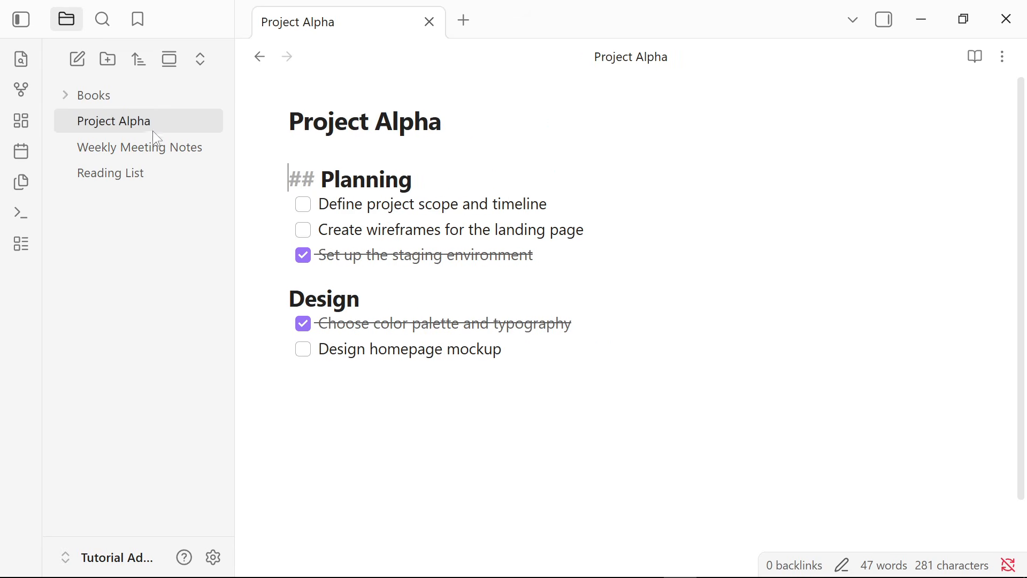
left_click(309, 416)
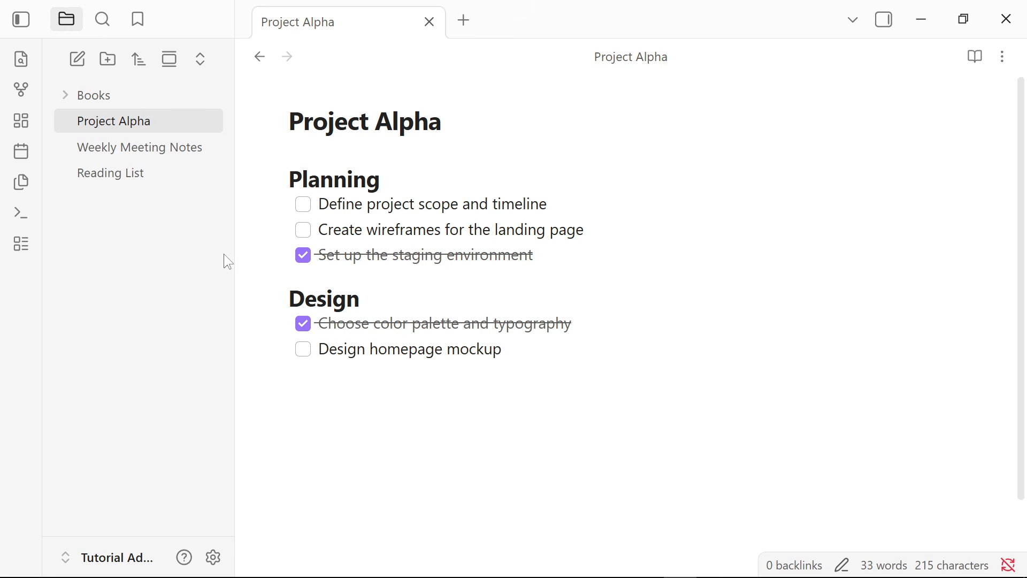
Turn on community plugins for the vault in the settings.
left_click(213, 559)
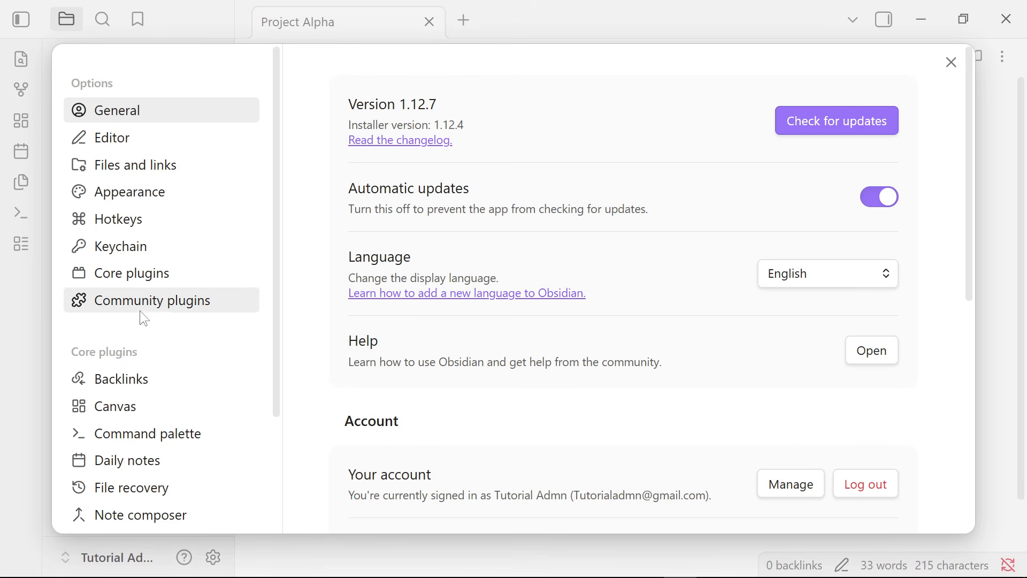
left_click(183, 308)
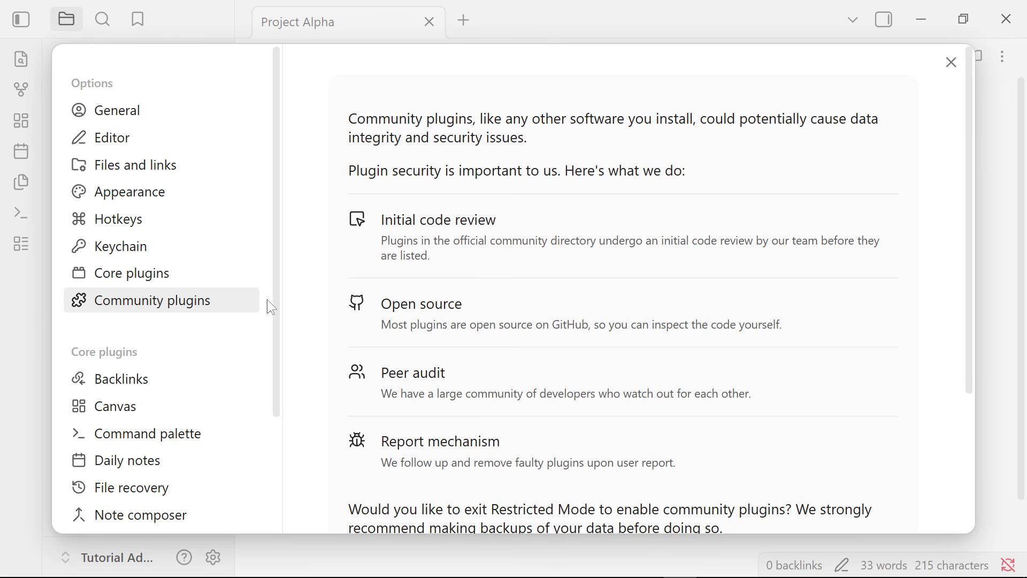
scroll(362, 305, "down", 4)
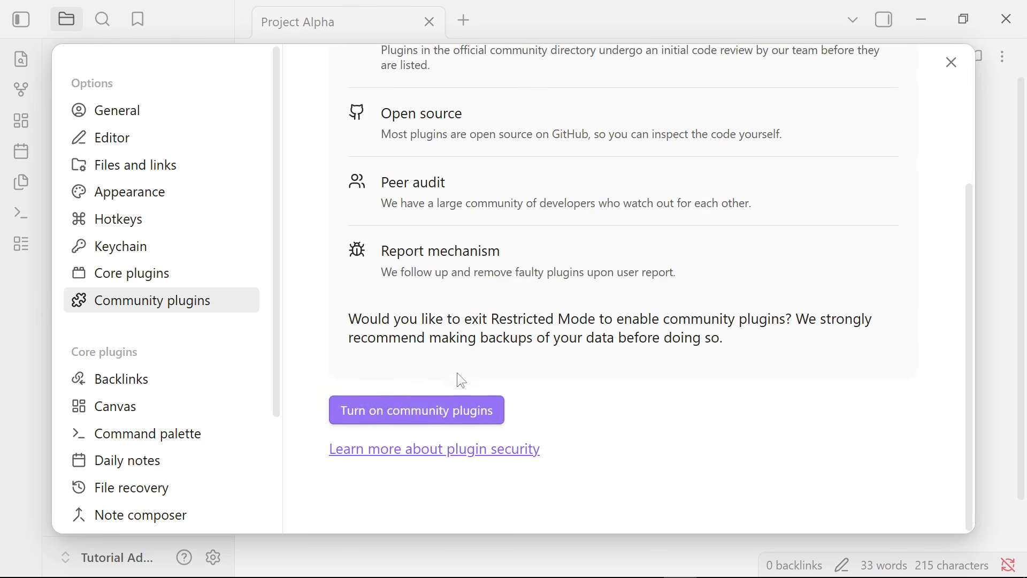
left_click(405, 414)
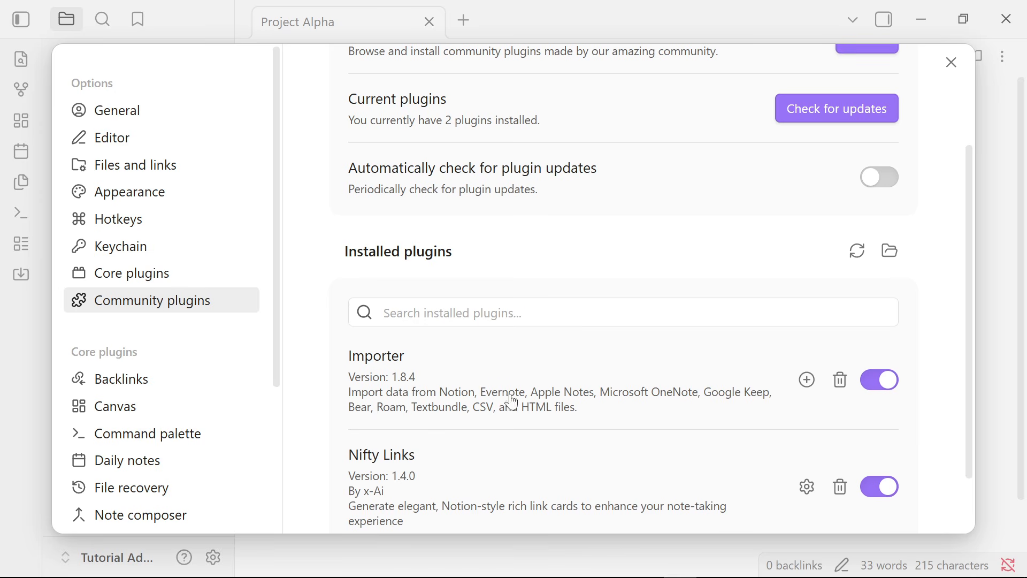
Search the community plugin directory for "data" and open the Dataview plugin's page.
scroll(701, 329, "up", 3)
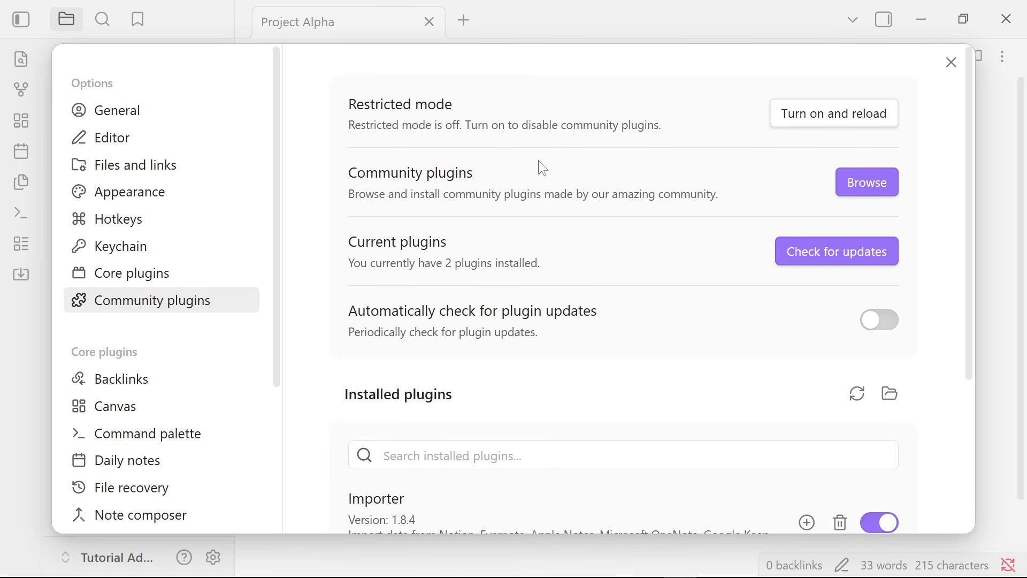
left_click(885, 184)
type("dta=")
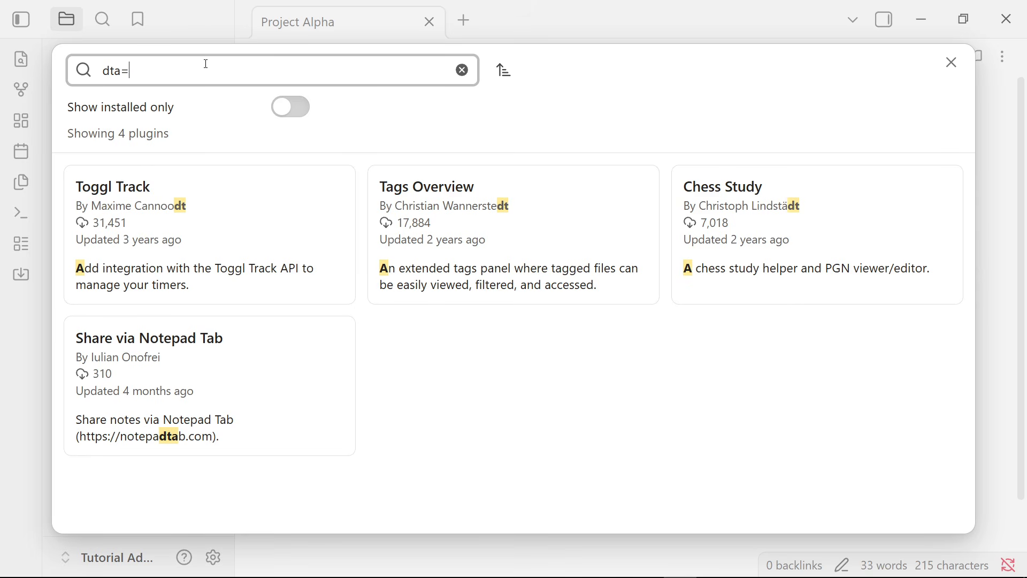
key("BackSpace")
key("BackSpace")
type("ata")
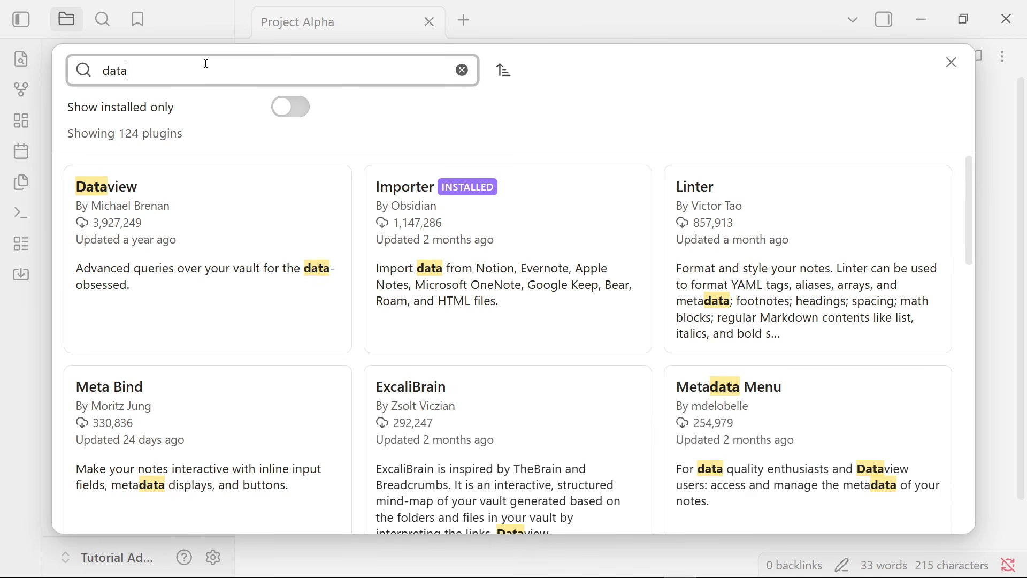
left_click(105, 189)
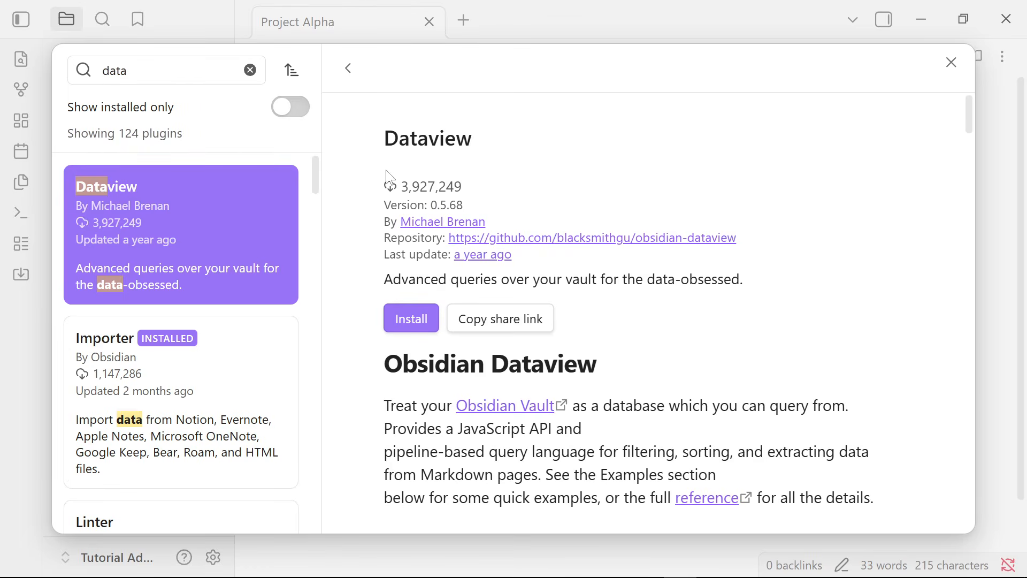
Install and enable the Dataview plugin, and return to the Project Alpha note.
left_click(411, 306)
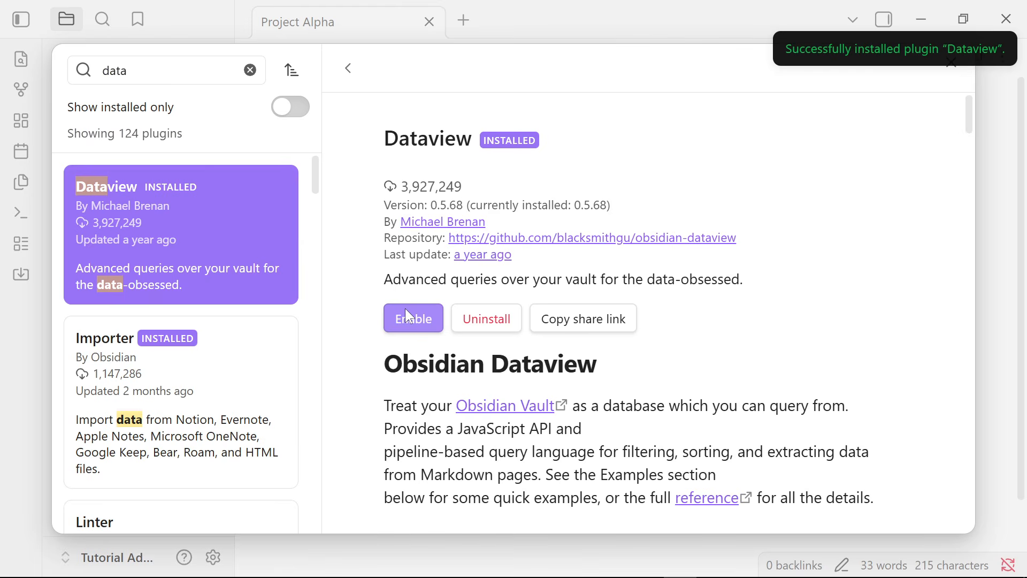
left_click(422, 317)
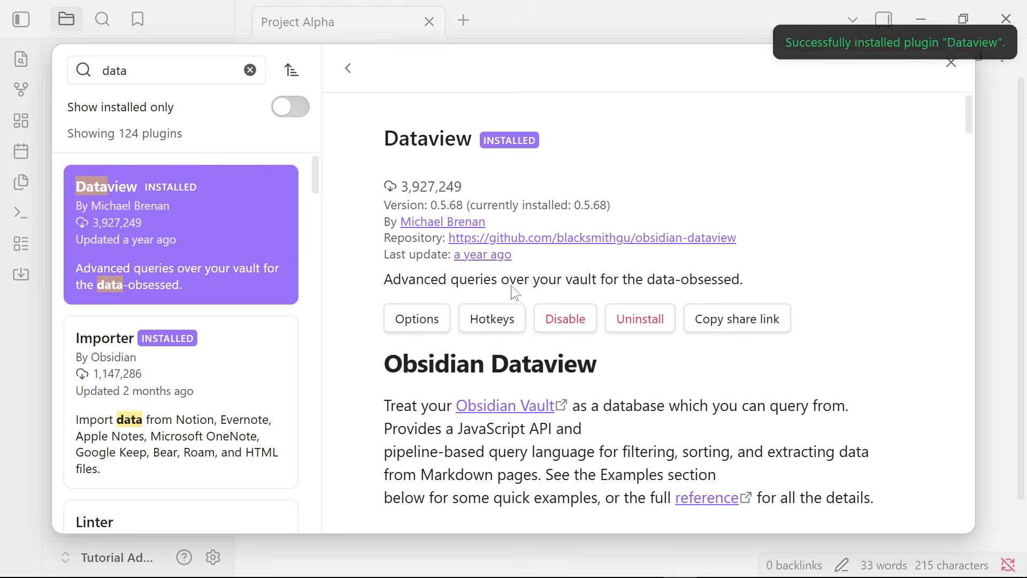
left_click(951, 64)
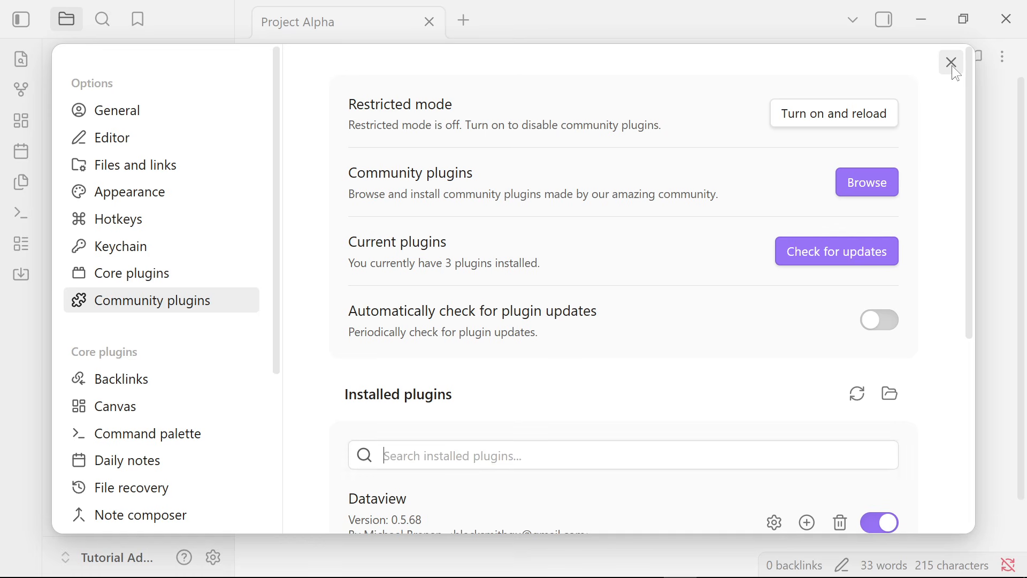
left_click(951, 63)
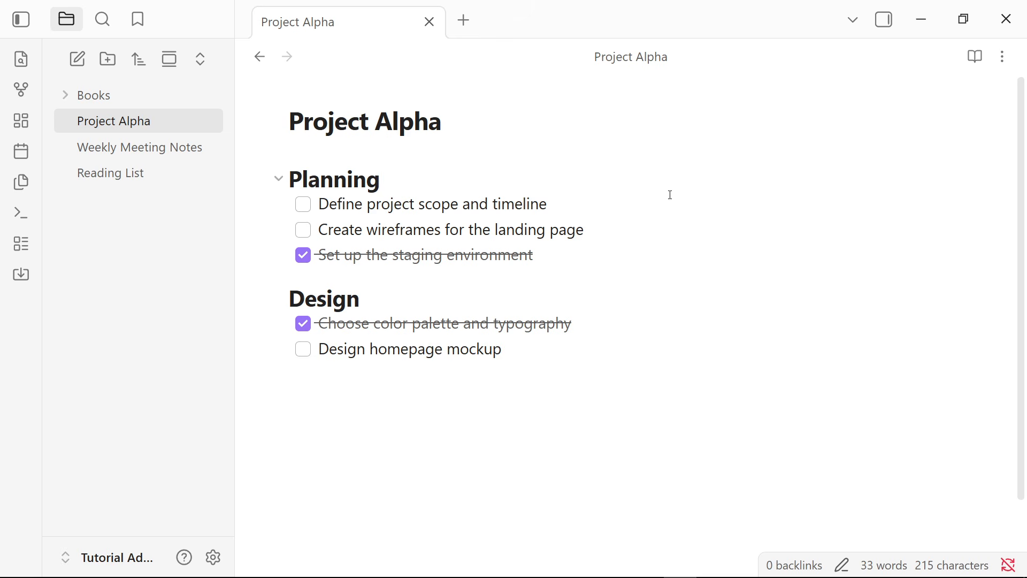
left_click(680, 224)
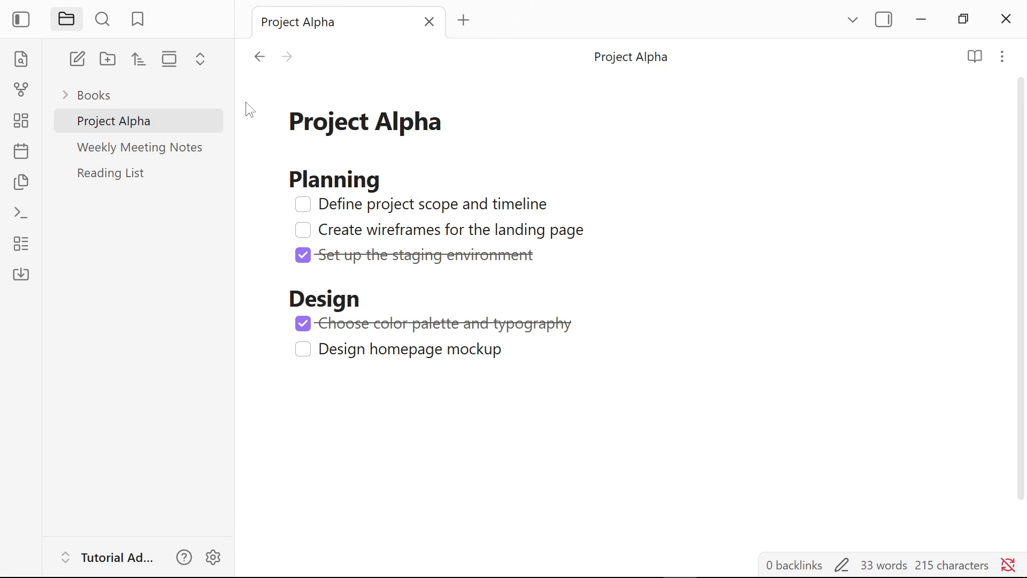
Close the Project Alpha note and create a new blank note.
left_click(430, 23)
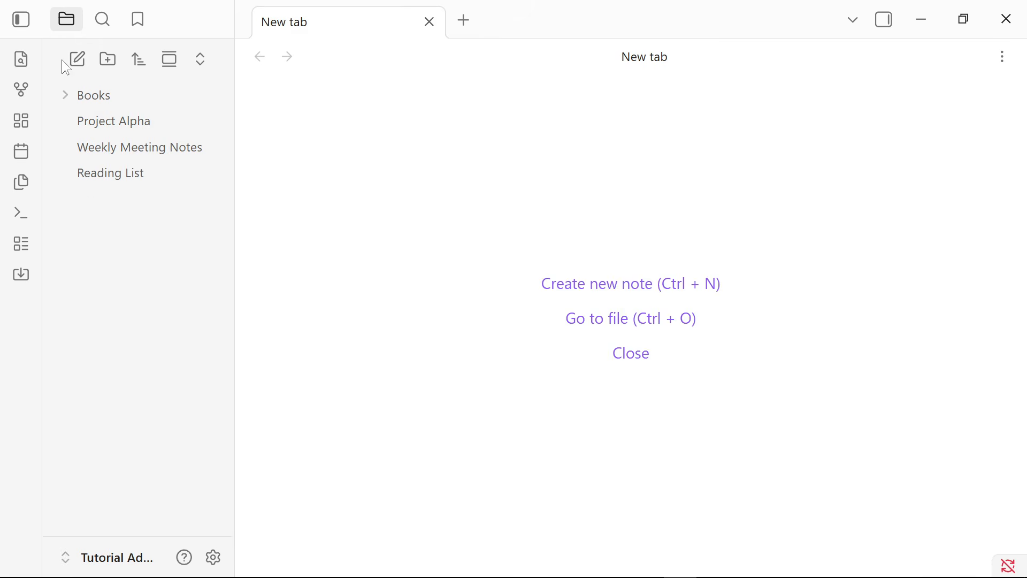
left_click(77, 60)
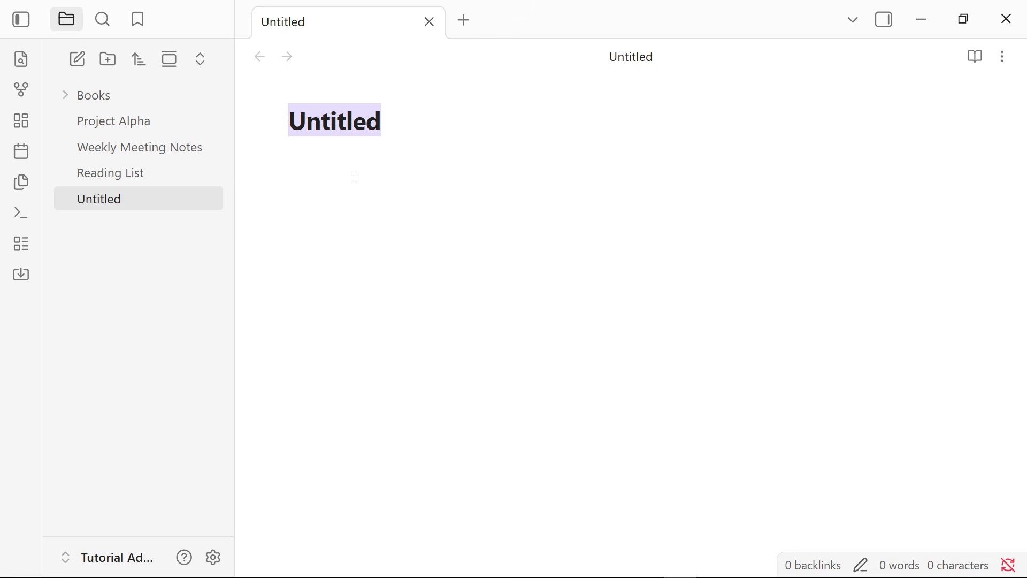
type("obsidian://show-plugin?id=dataview")
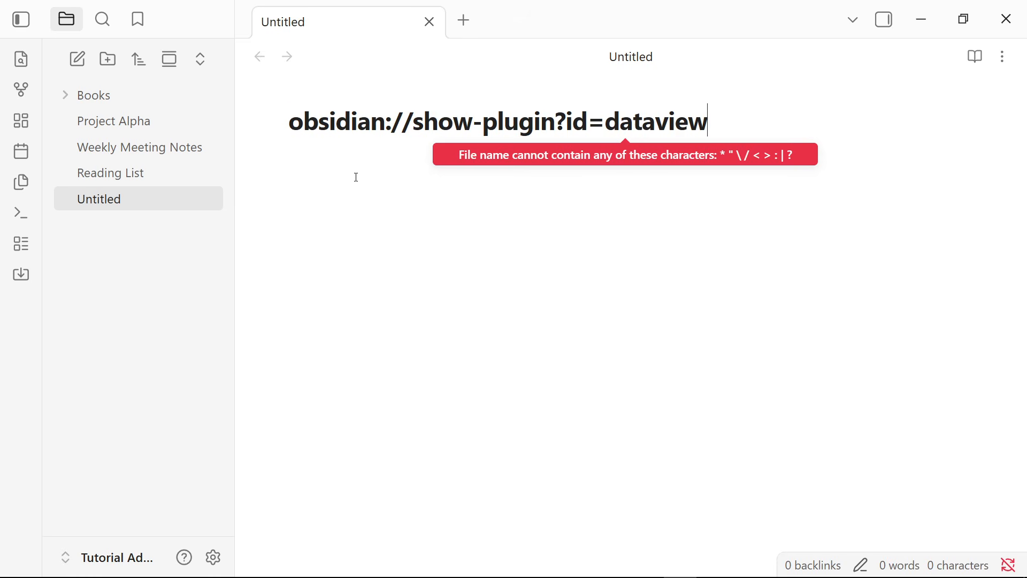
key("ctrl+a")
key("BackSpace")
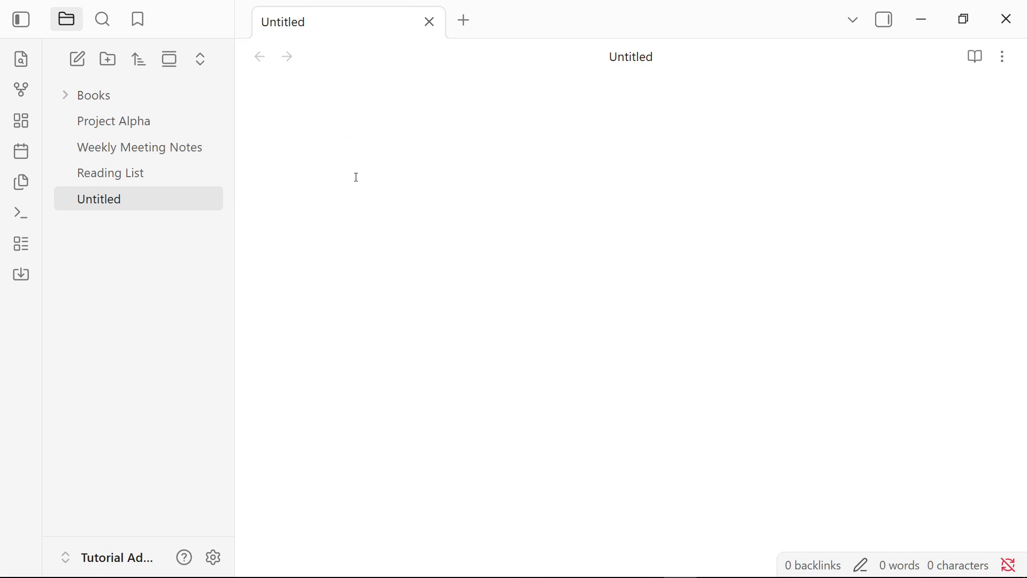
Title the new note "Task Dashboard" and move into its body.
type("Task Dashboa")
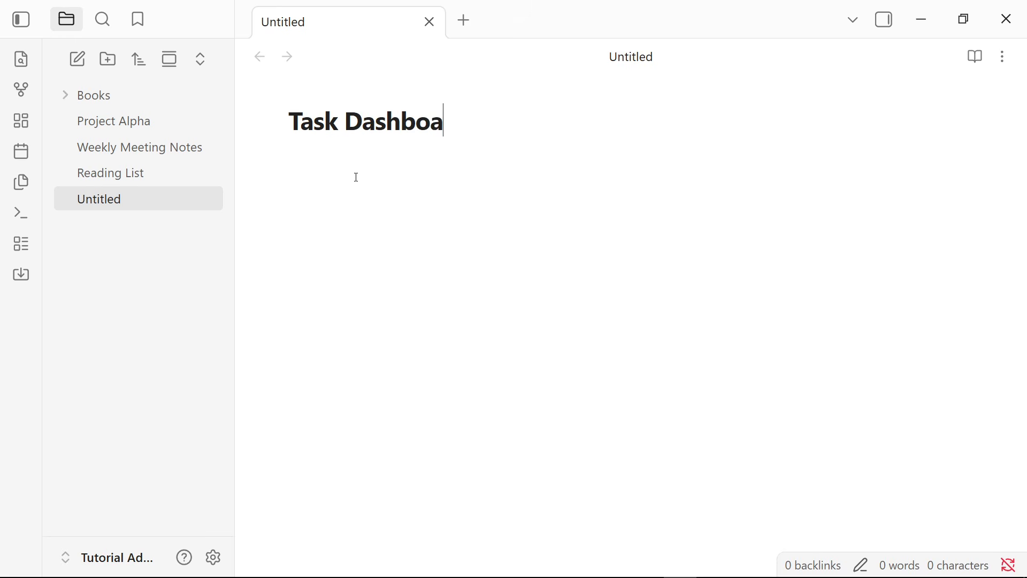
key("BackSpace")
type("ard")
key("Return")
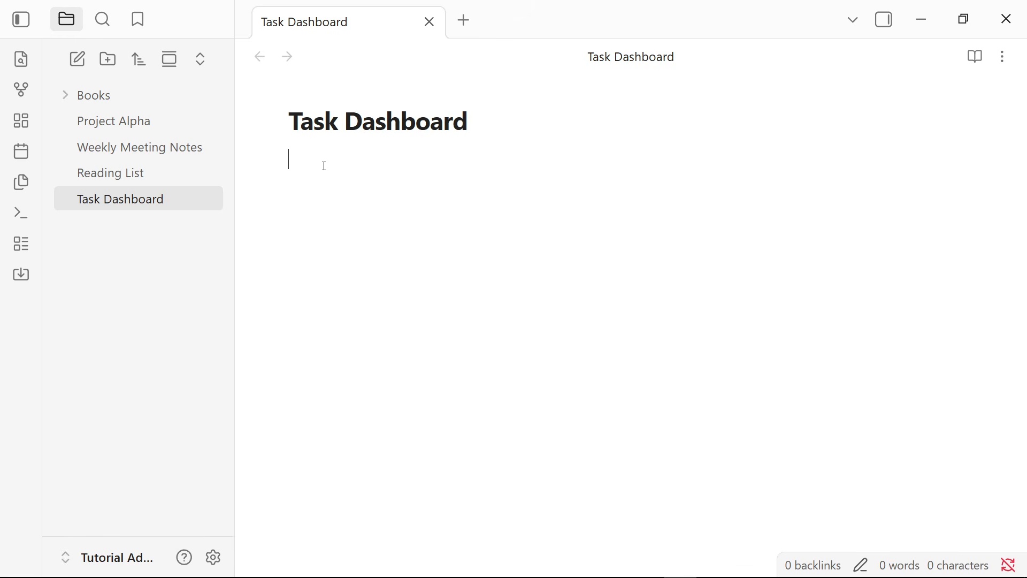
Insert a dataview code block containing the query TASK below the title and render it.
type("```d")
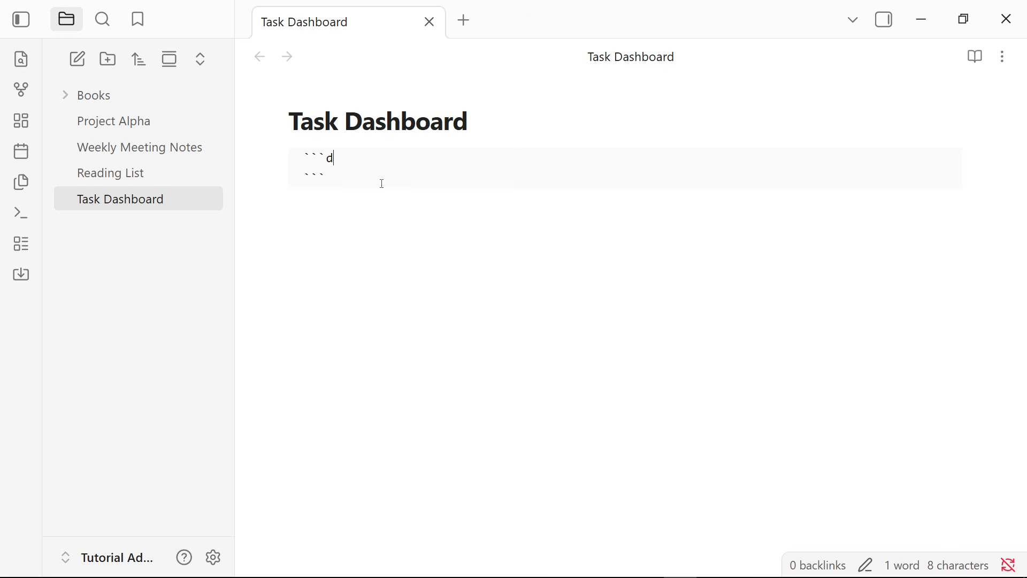
type("atav")
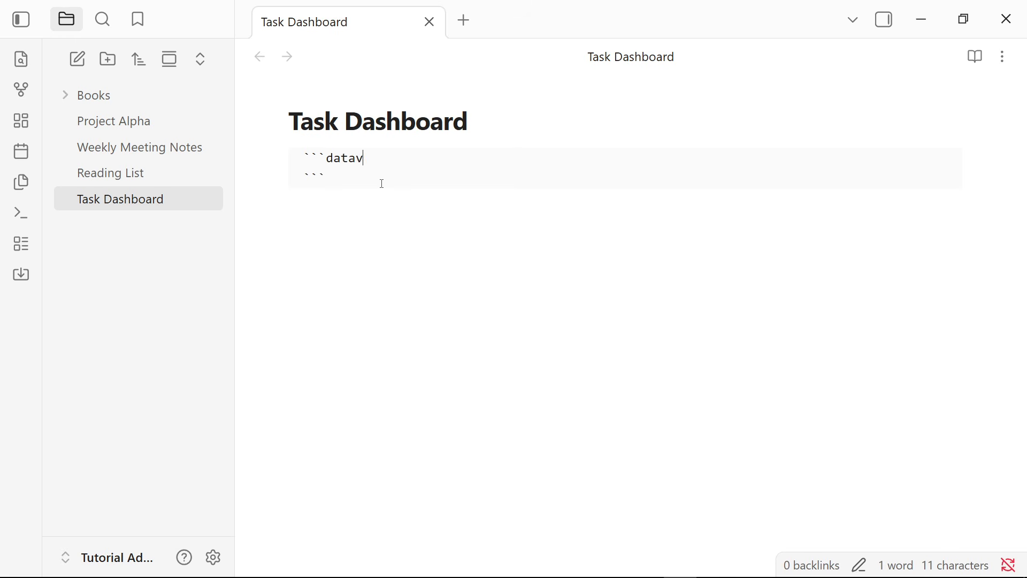
type("iew T")
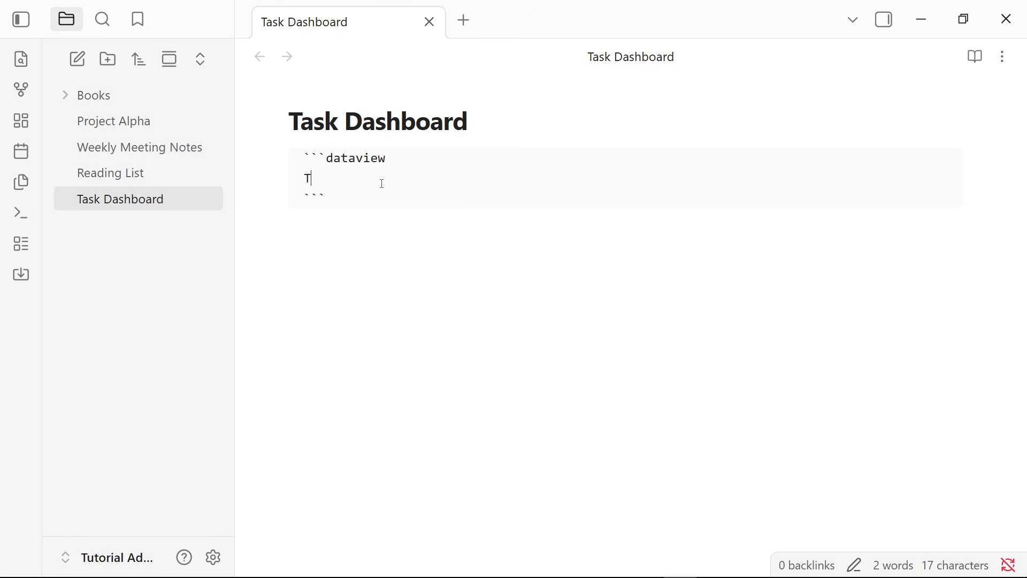
type("ASK")
key("Return")
key("BackSpace")
left_click(223, 355)
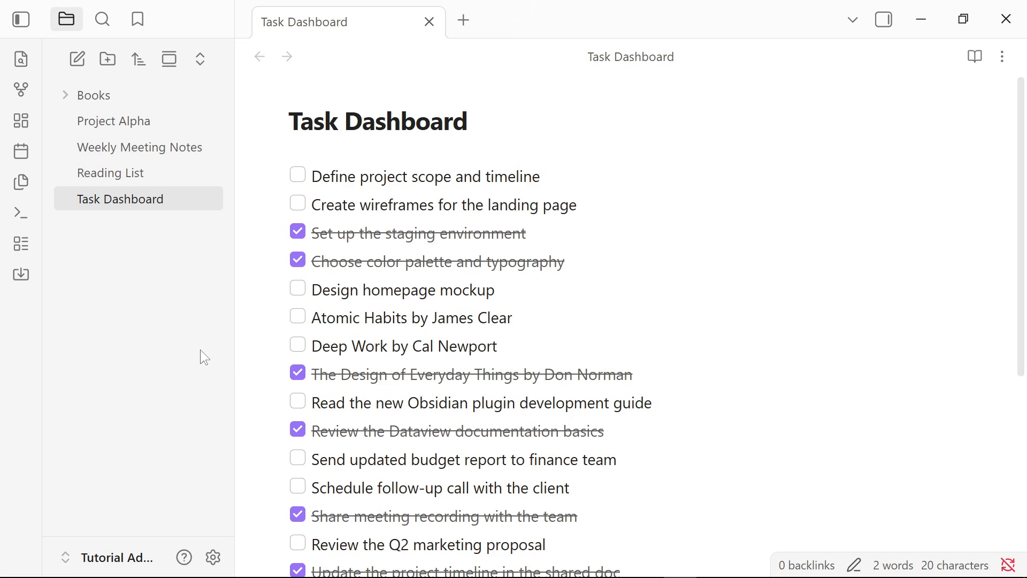
Examine the rendered Dataview task list from beginning to end.
scroll(382, 333, "down", 3)
scroll(374, 349, "up", 4)
scroll(458, 278, "down", 4)
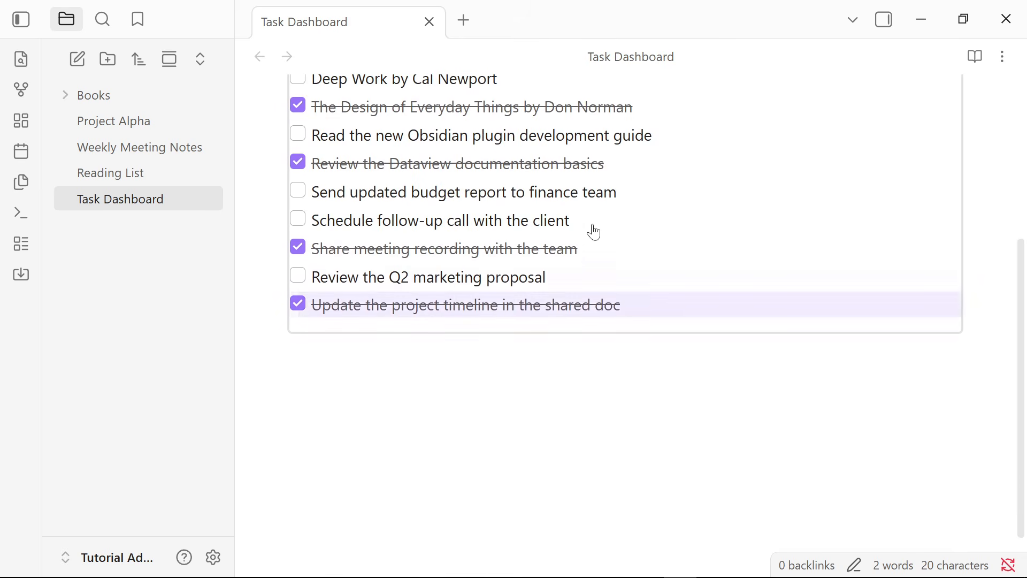
scroll(460, 270, "up", 1)
scroll(460, 270, "up", 4)
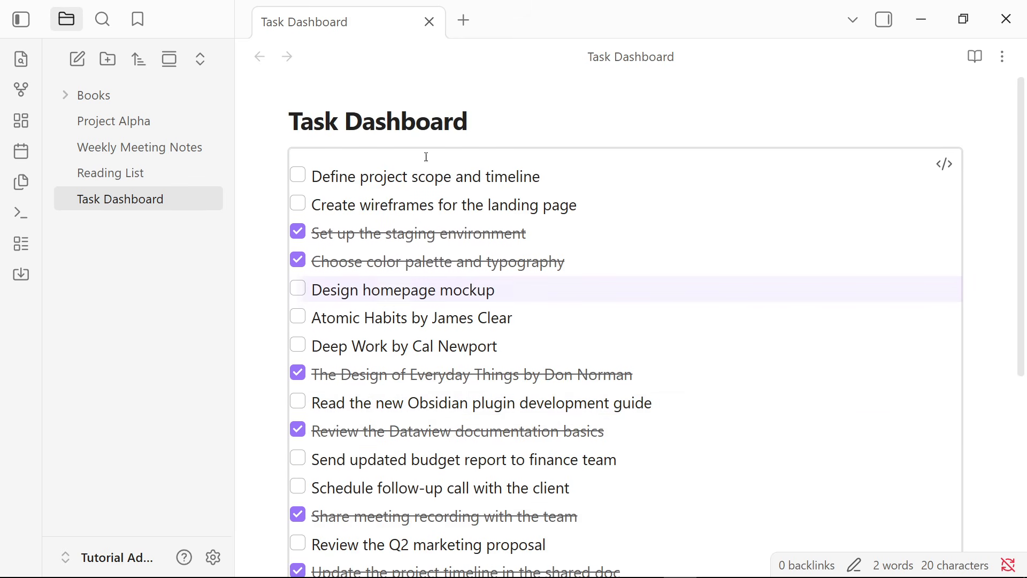
scroll(608, 266, "down", 1)
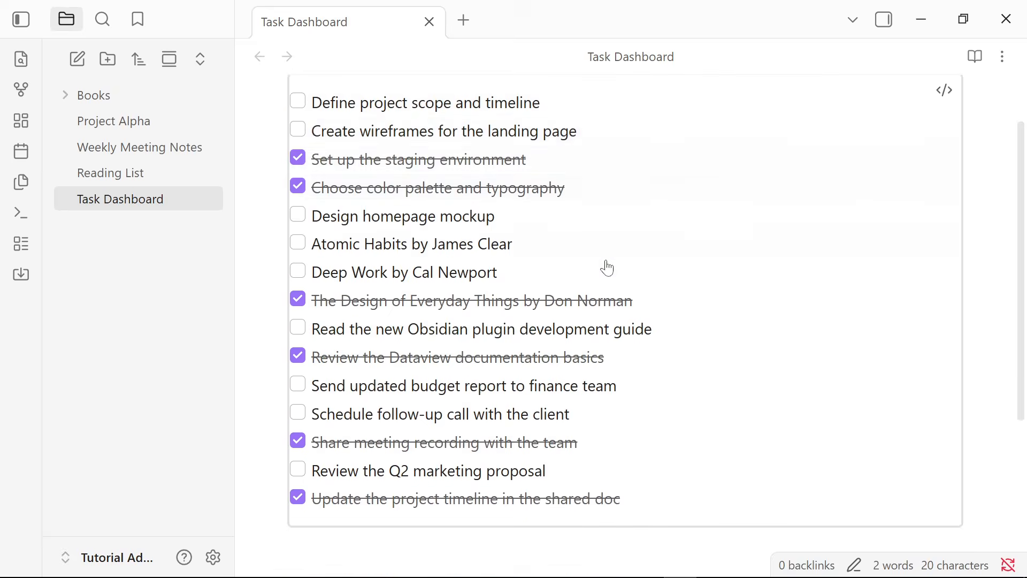
scroll(608, 261, "up", 1)
scroll(608, 268, "down", 1)
scroll(615, 276, "up", 1)
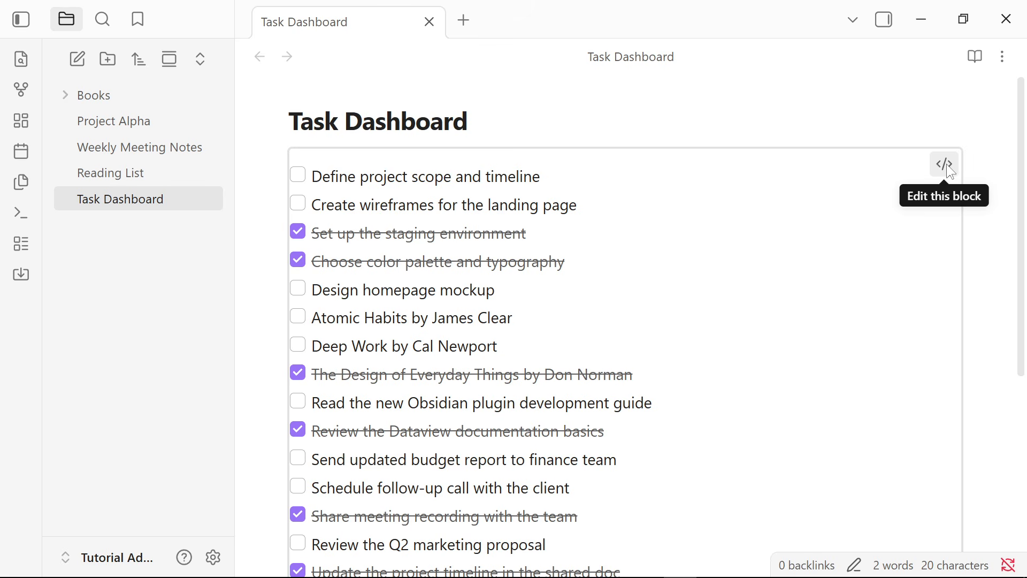
Reopen the dataview block's code for editing and add an empty line below TASK.
left_click(945, 164)
left_click(501, 198)
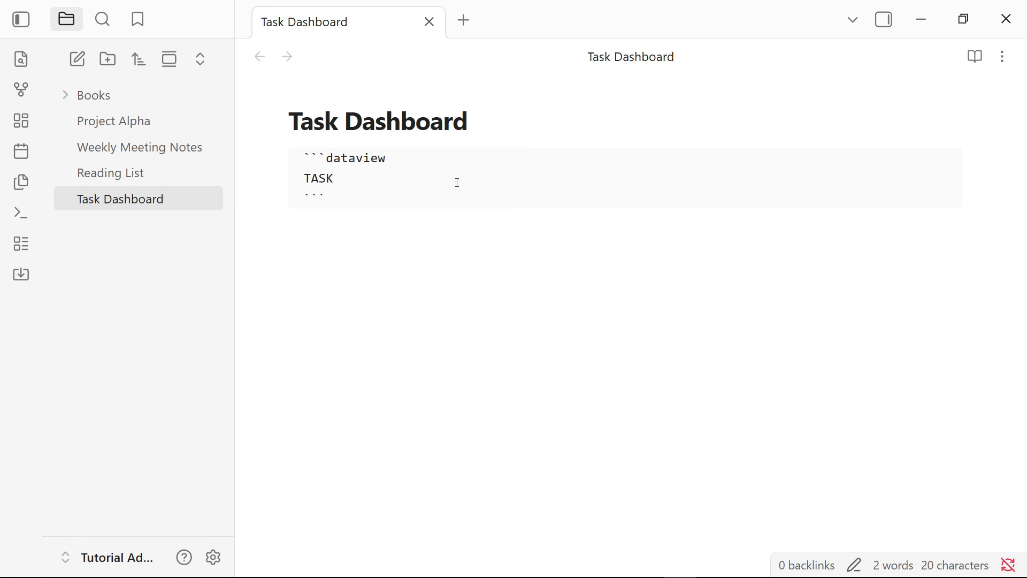
key("Return")
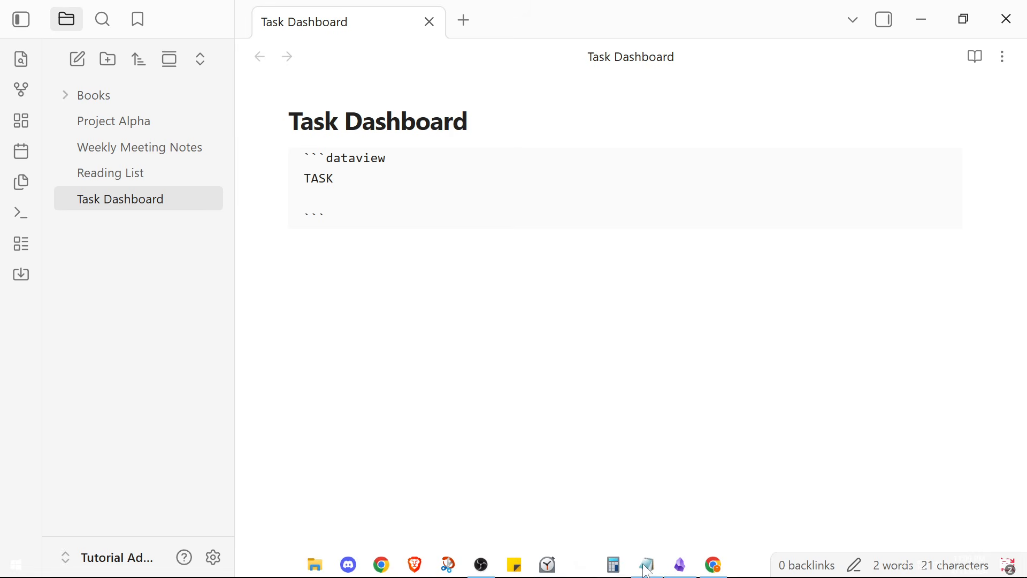
Copy WHERE !completed from Notepad into the empty line below TASK in the dataview block, and show the note in reading view.
left_click(647, 568)
left_click_drag(468, 378, 211, 383)
key("ctrl+c")
left_click(248, 284)
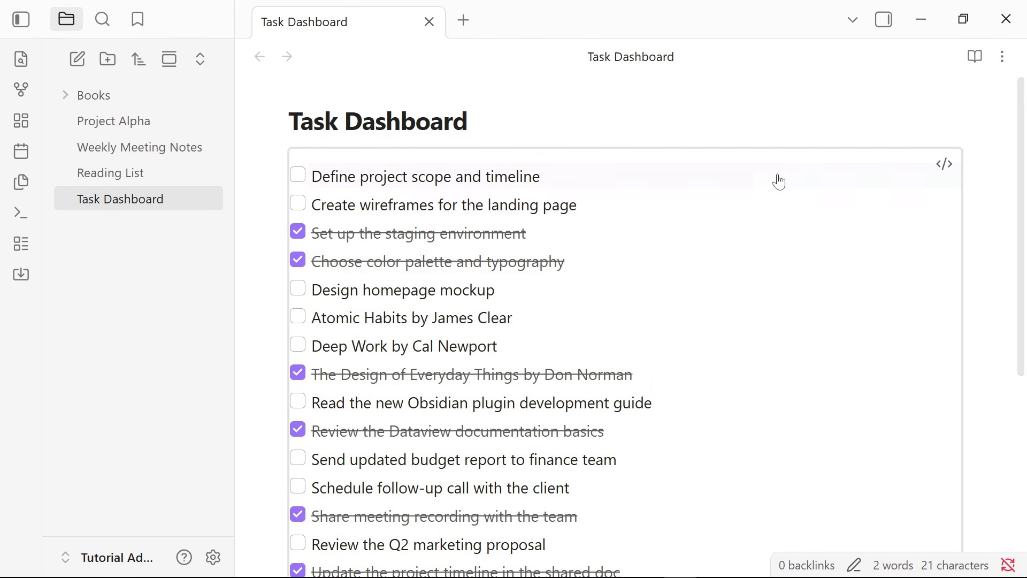
left_click(941, 164)
left_click(395, 198)
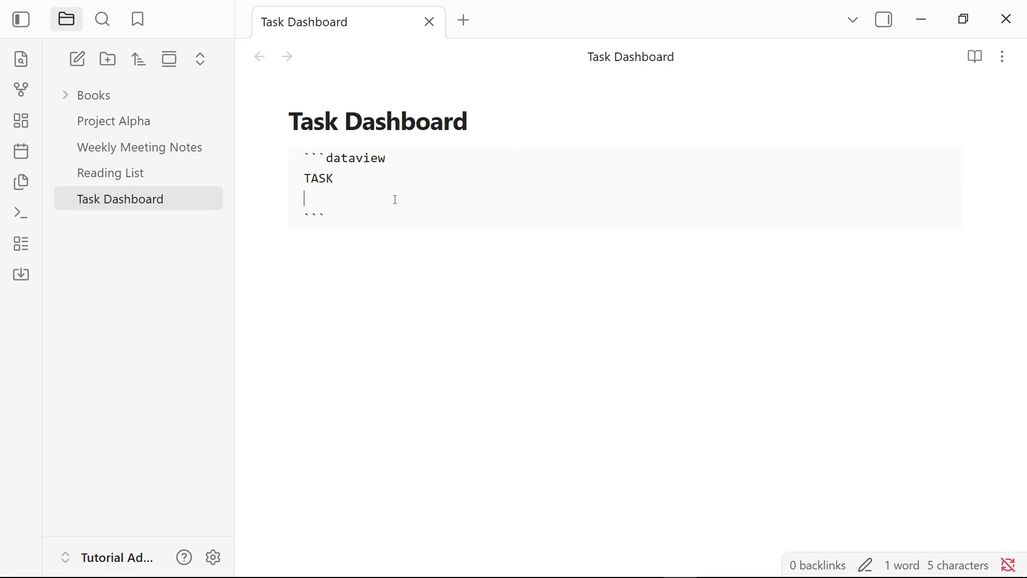
key("ctrl+v")
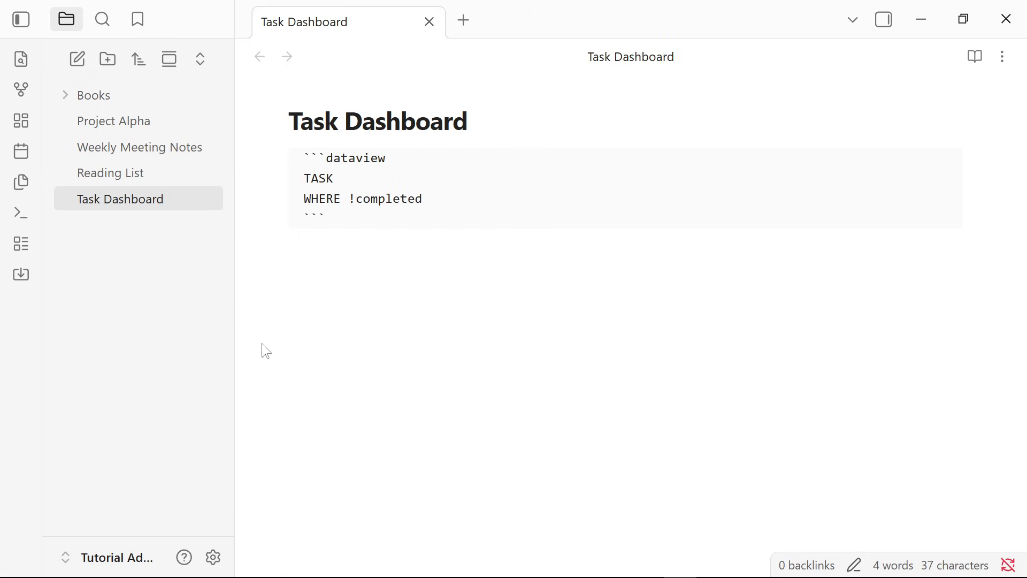
left_click(440, 303)
left_click(981, 56)
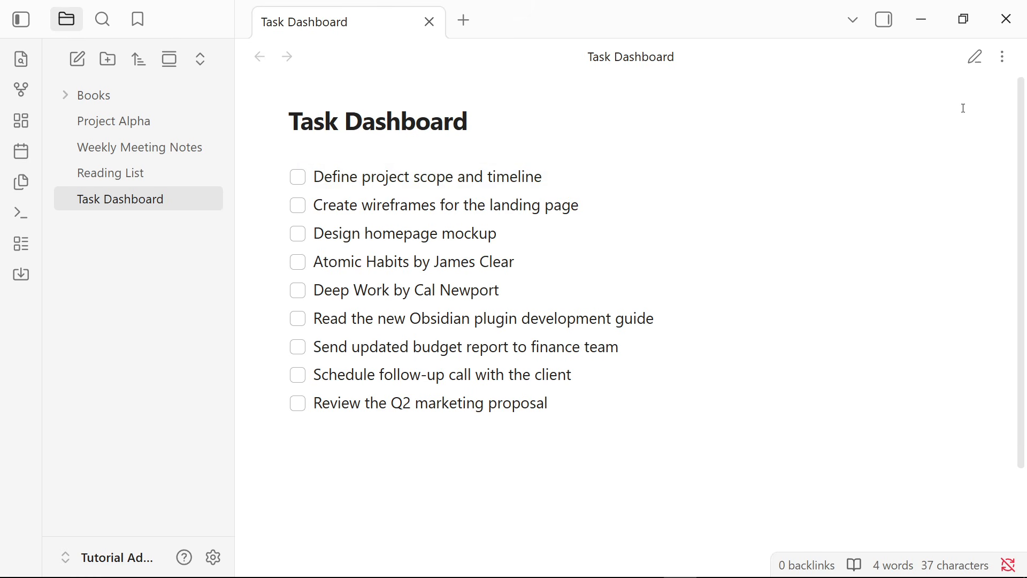
Return the note to editing view, reopen Task Dashboard, and add an empty line below the dataview block to render the query.
left_click(977, 56)
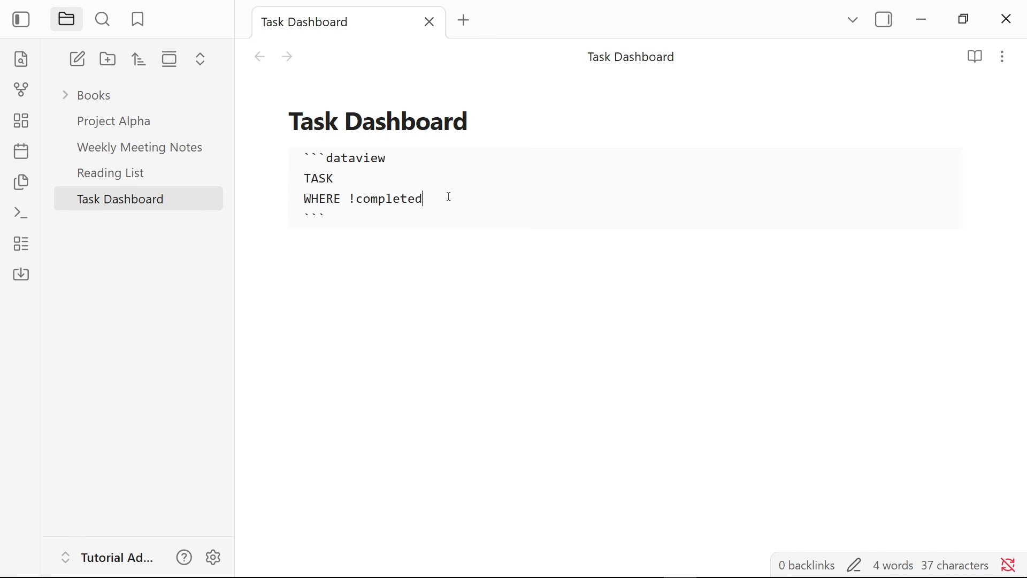
key("BackSpace")
type("d")
left_click(352, 290)
left_click(226, 312)
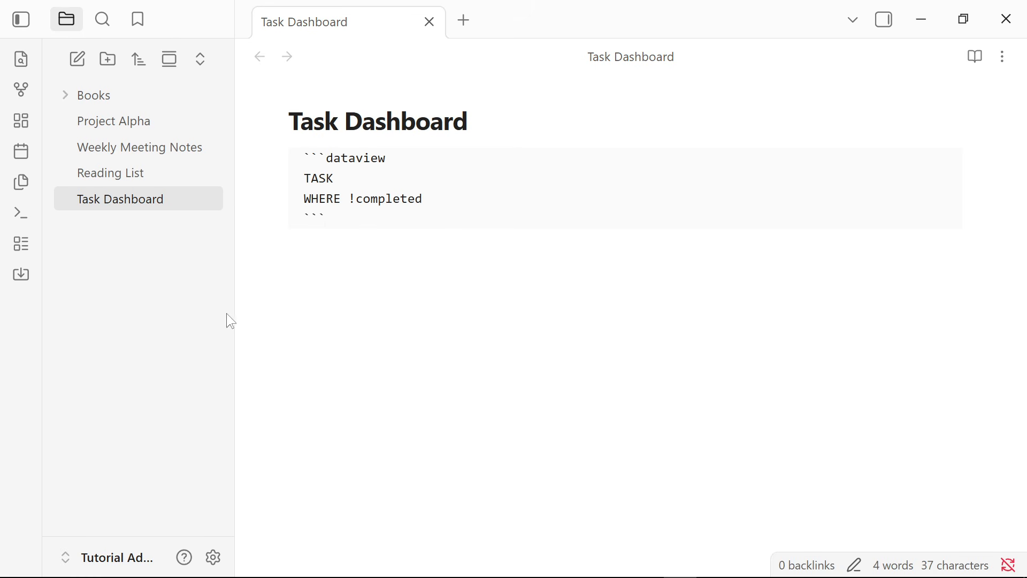
left_click(199, 184)
left_click(167, 205)
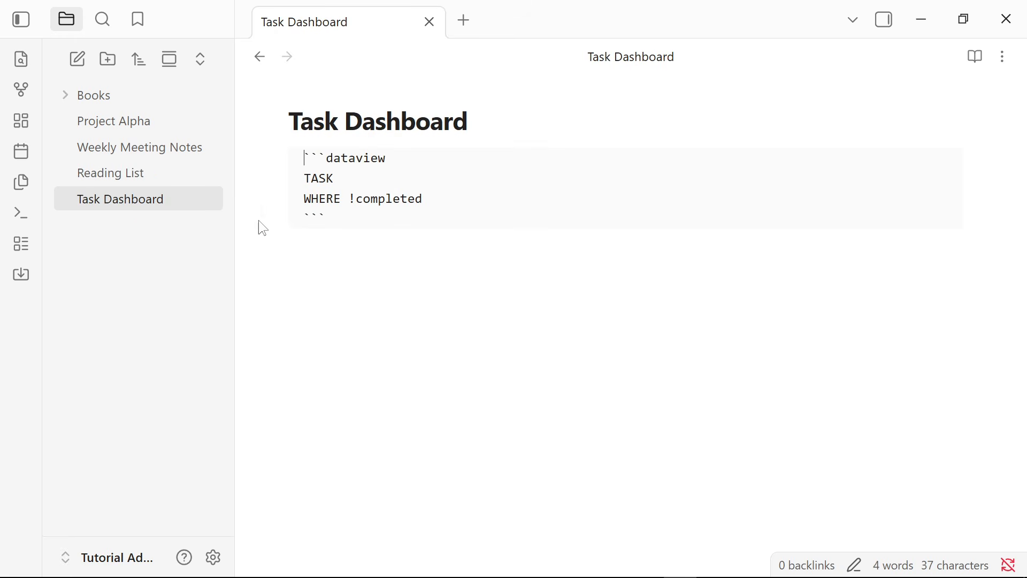
key("Return")
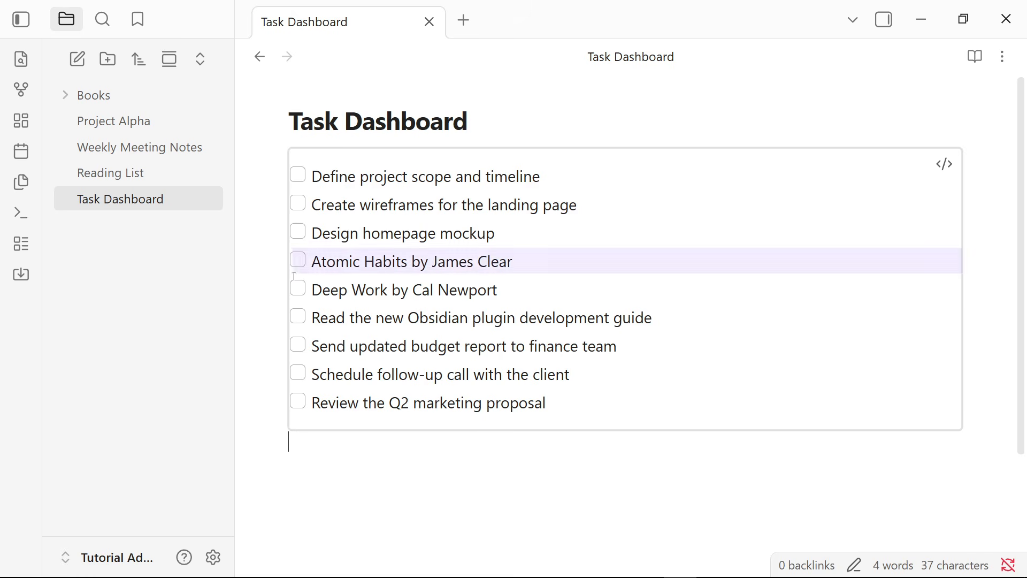
Copy GROUP BY file.link from Notepad into a new line below WHERE !completed in the dataview block and render the query.
left_click(944, 164)
left_click(464, 200)
key("Return")
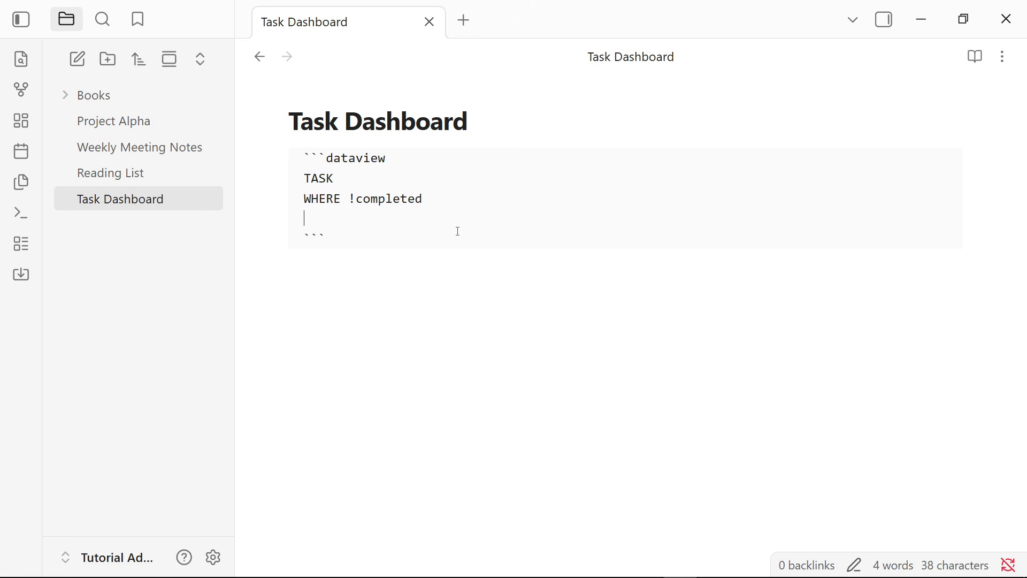
mouse_move(567, 575)
left_click(646, 567)
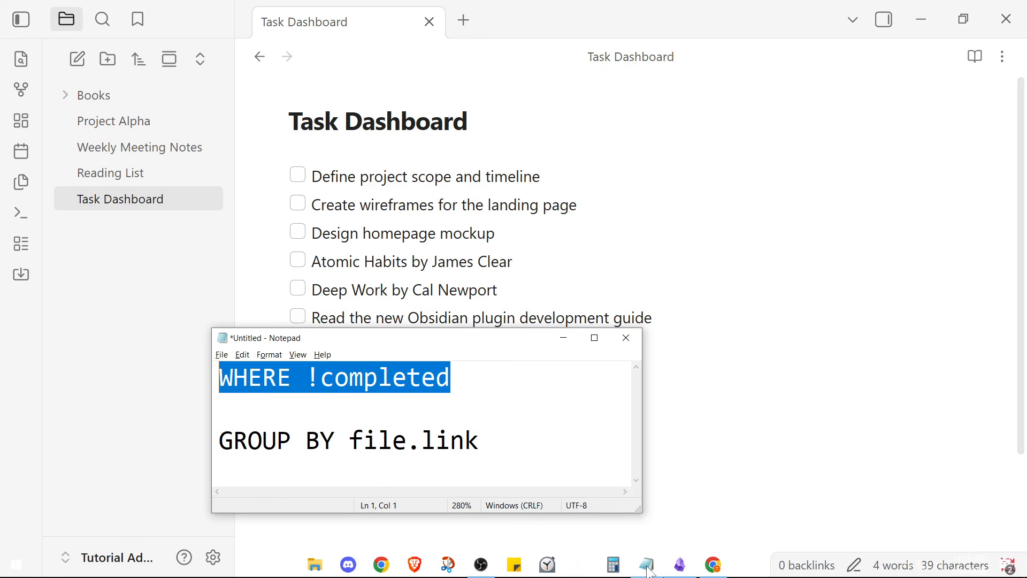
left_click_drag(478, 440, 218, 440)
key("ctrl+c")
left_click(562, 337)
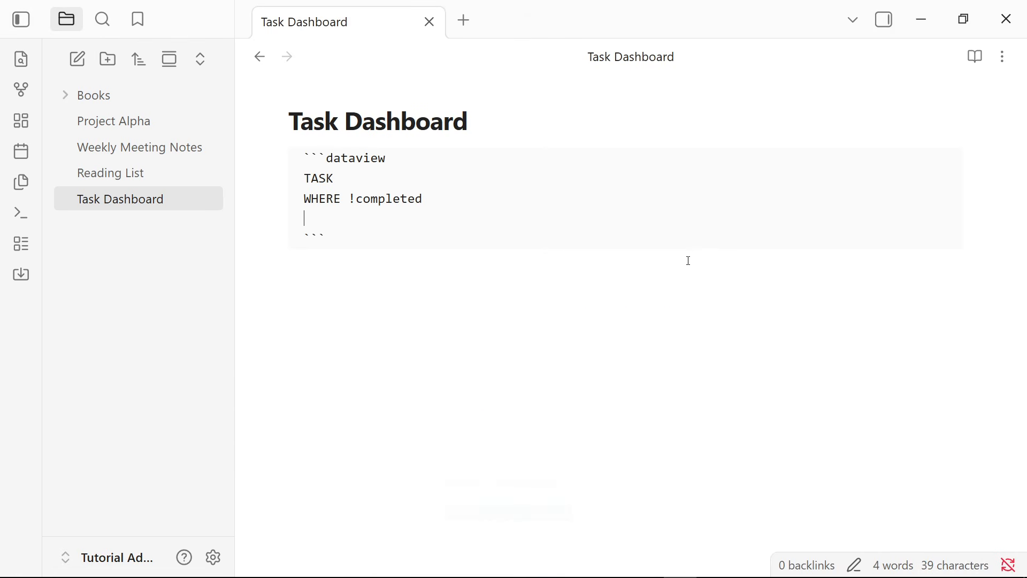
key("ctrl+v")
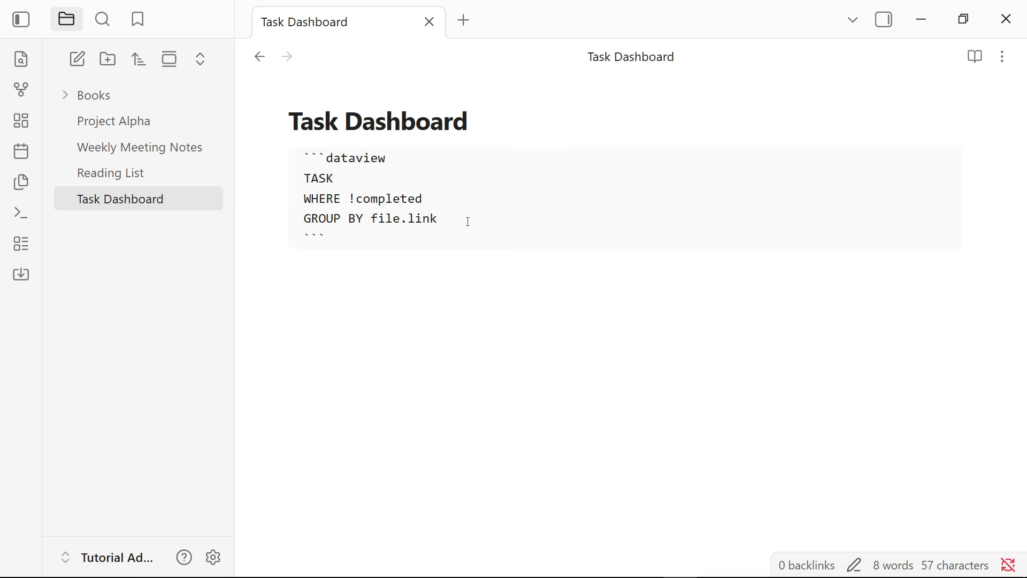
left_click(383, 263)
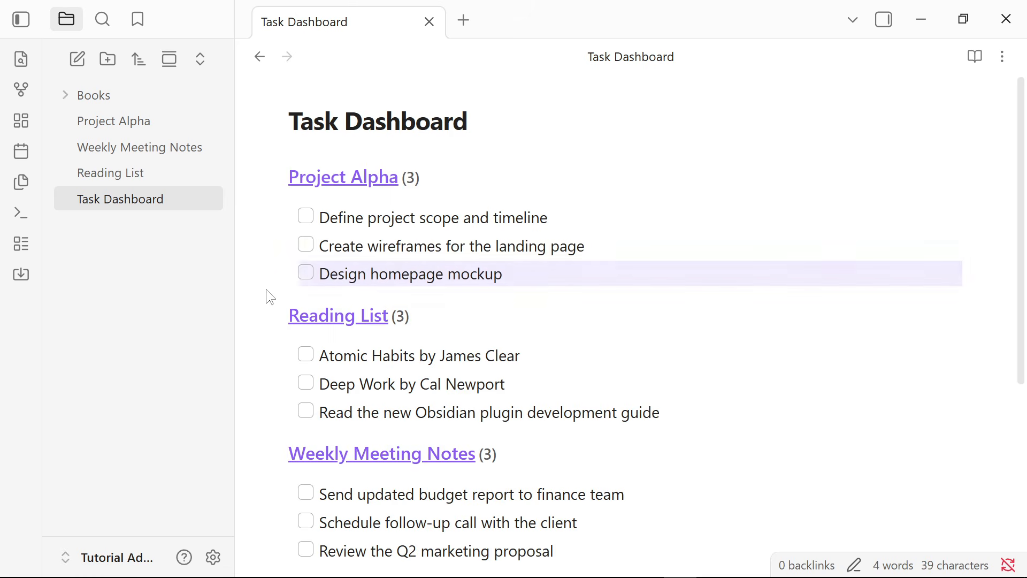
Examine the rendered task list grouped by source note from beginning to end.
scroll(357, 323, "down", 2)
scroll(357, 323, "down", 2)
mouse_move(357, 323)
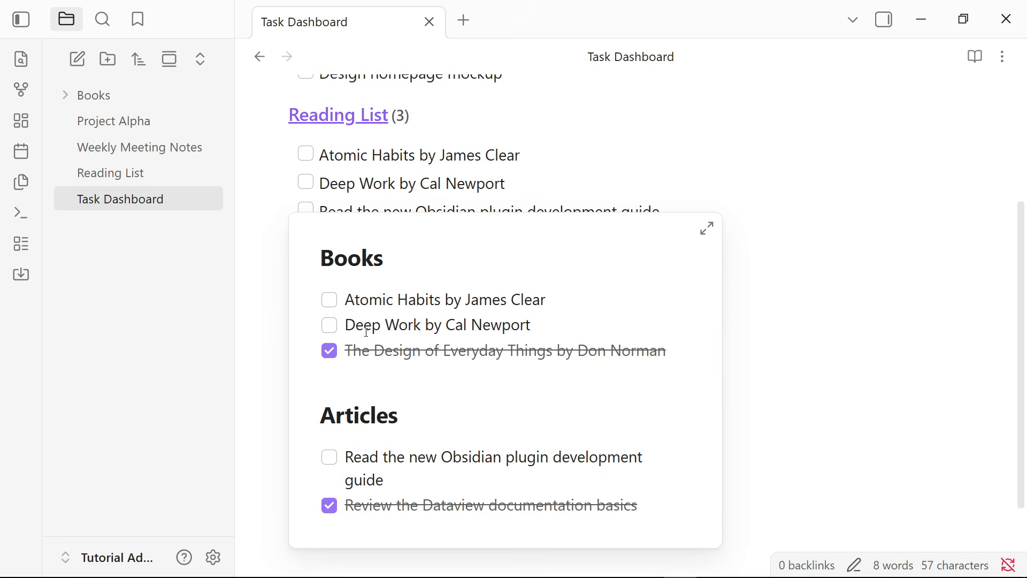
scroll(261, 290, "up", 2)
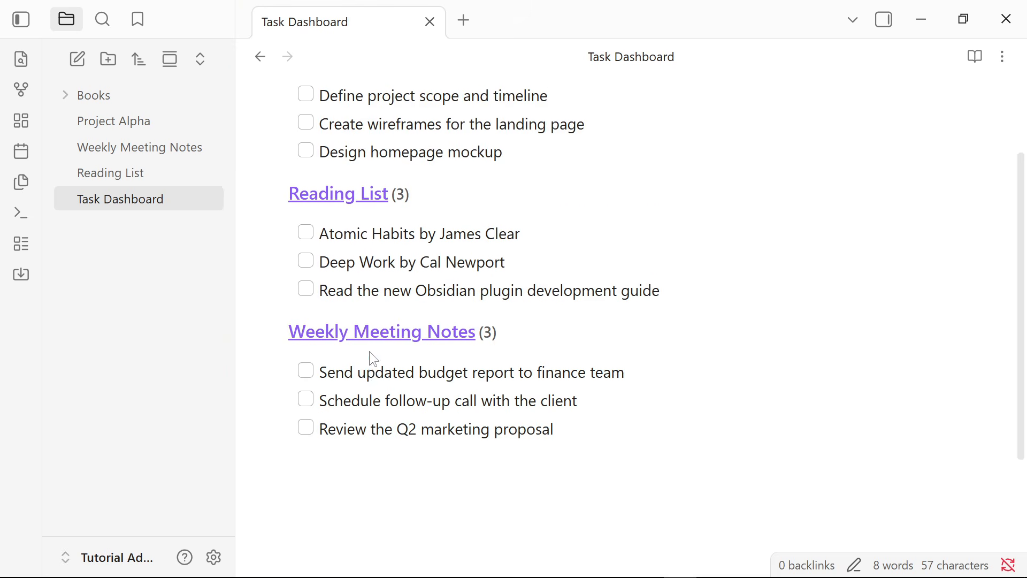
scroll(369, 353, "up", 2)
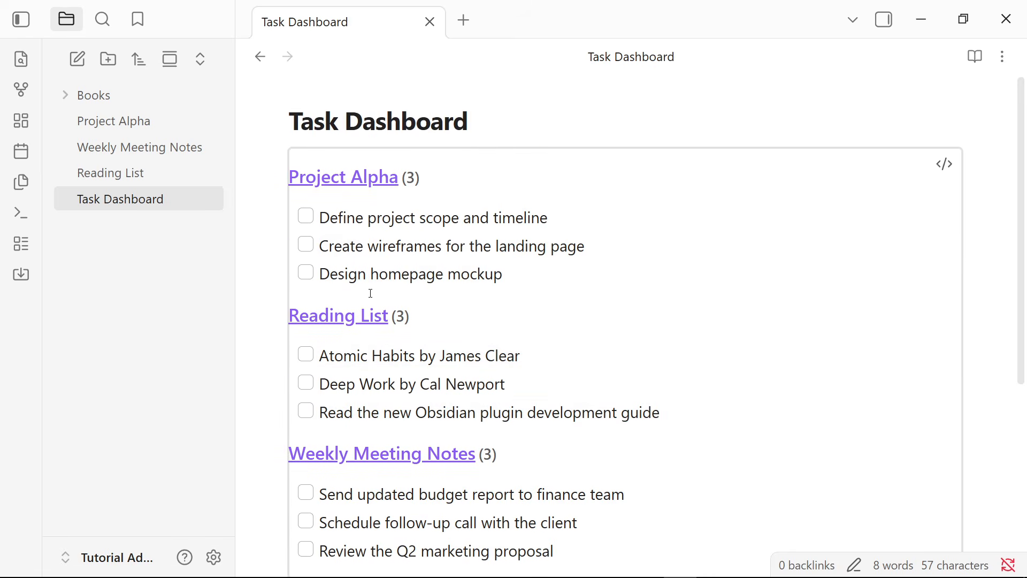
scroll(395, 289, "down", 2)
scroll(375, 288, "up", 1)
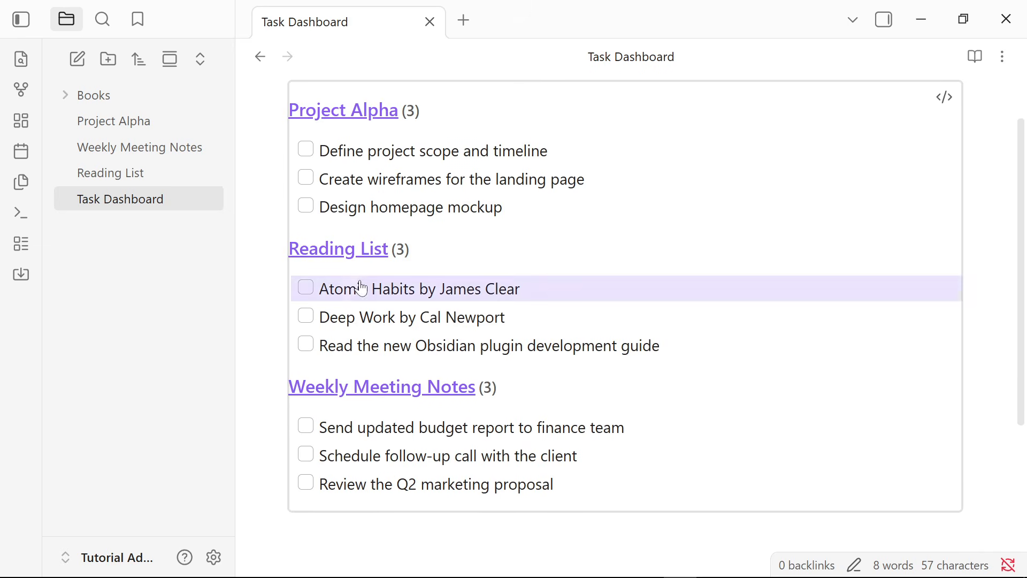
Mark Design homepage mockup, Atomic Habits, Send updated budget report to finance team, and Define project scope and timeline as completed in the dashboard.
left_click(306, 203)
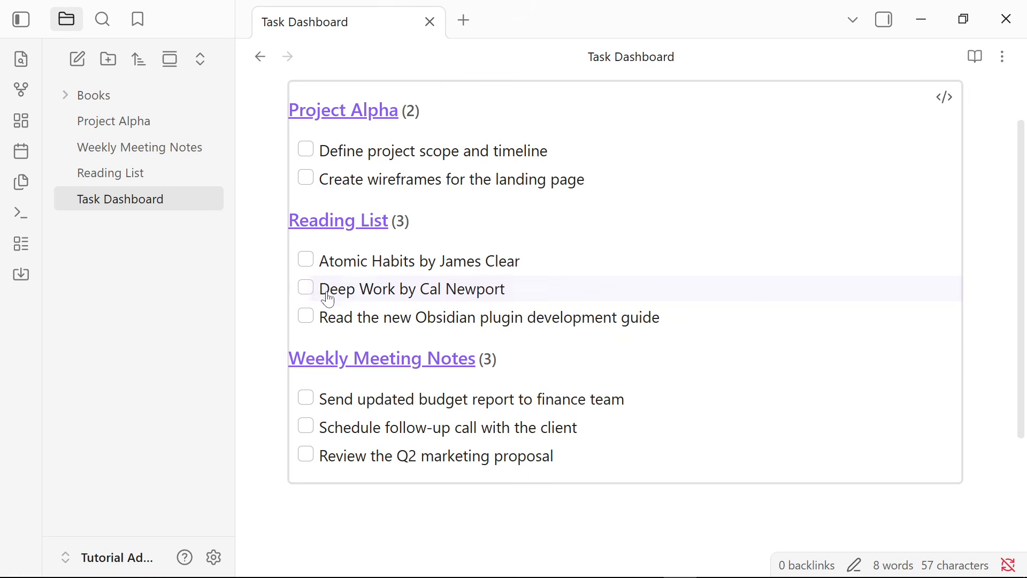
left_click(306, 260)
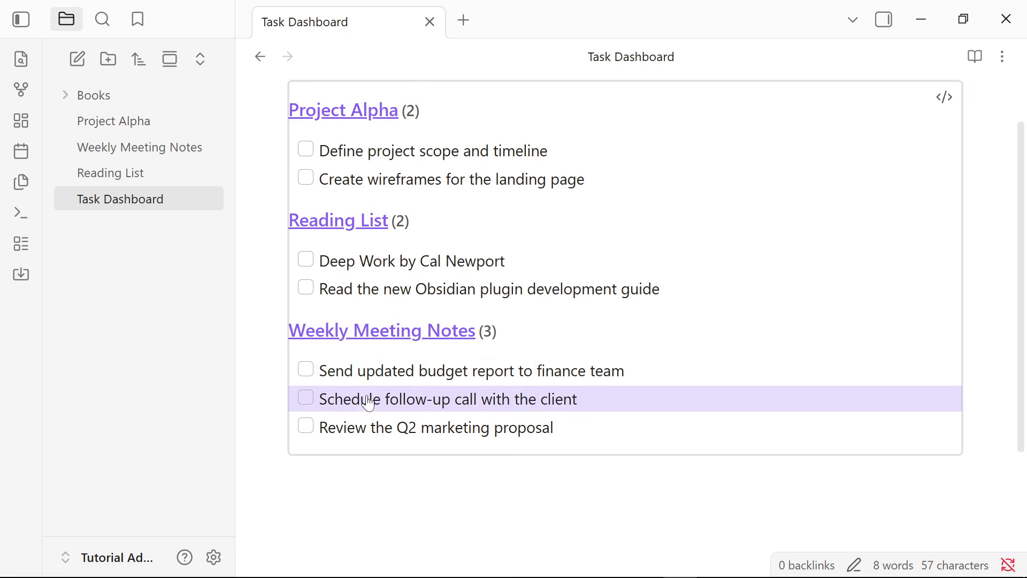
left_click(305, 369)
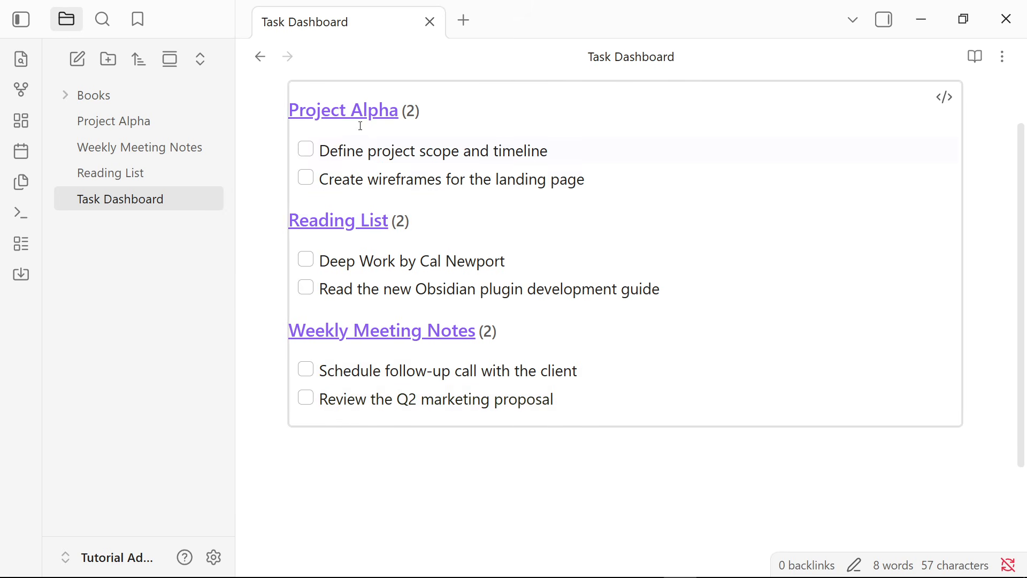
left_click(365, 110)
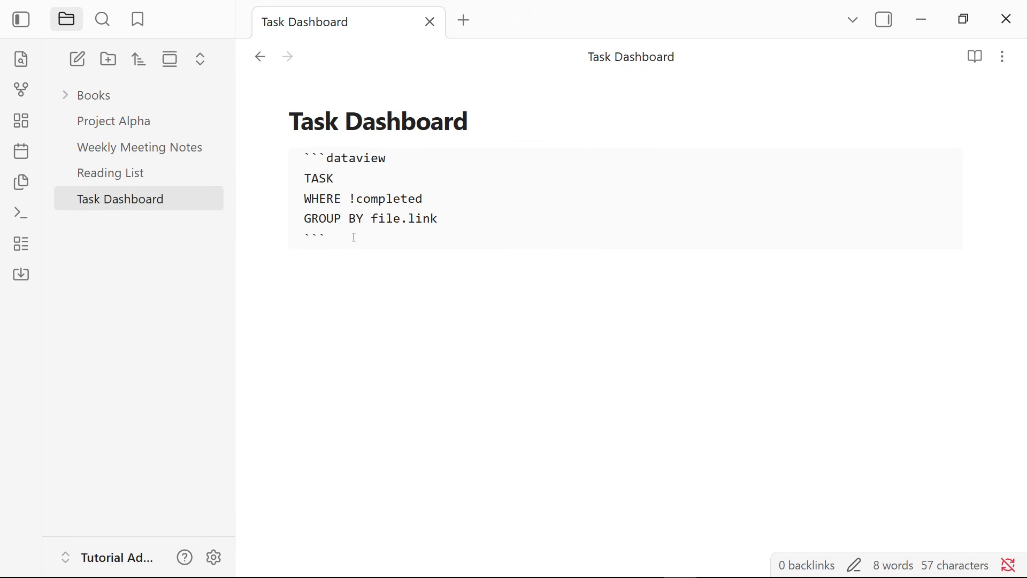
left_click(329, 299)
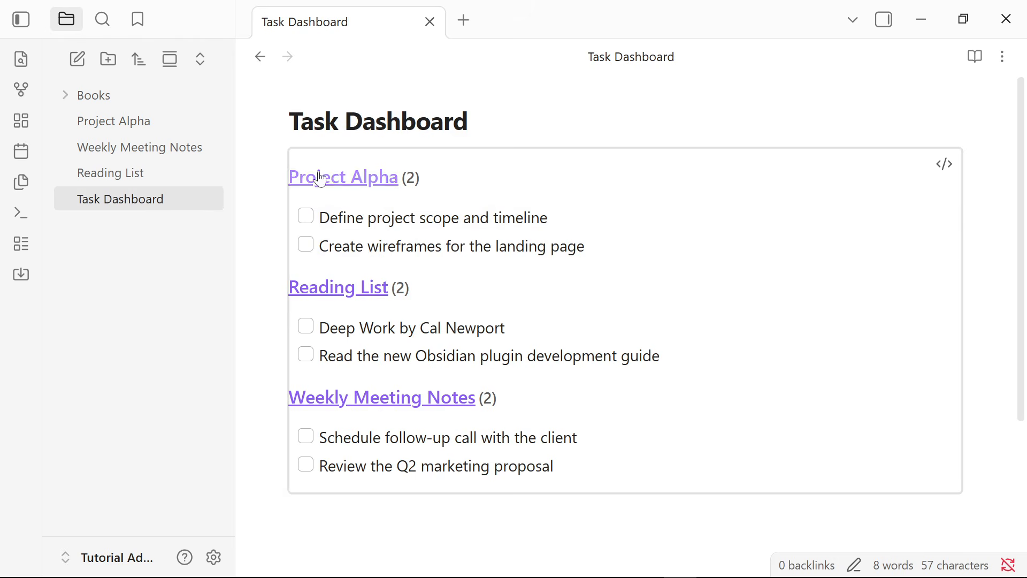
left_click(307, 216)
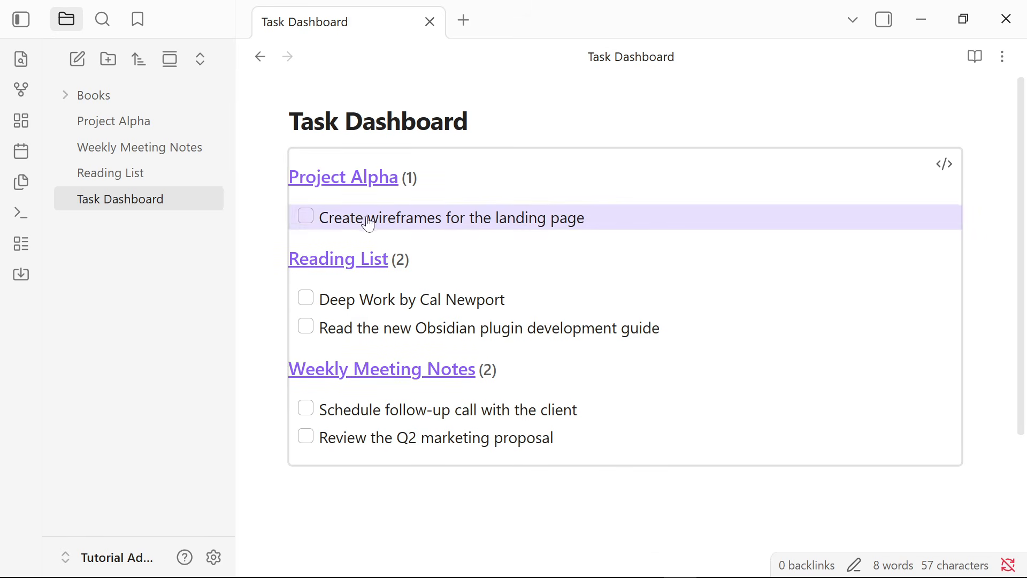
Open the Project Alpha note from its dashboard heading and uncheck Define project scope and timeline and Set up the staging environment.
left_click(331, 179)
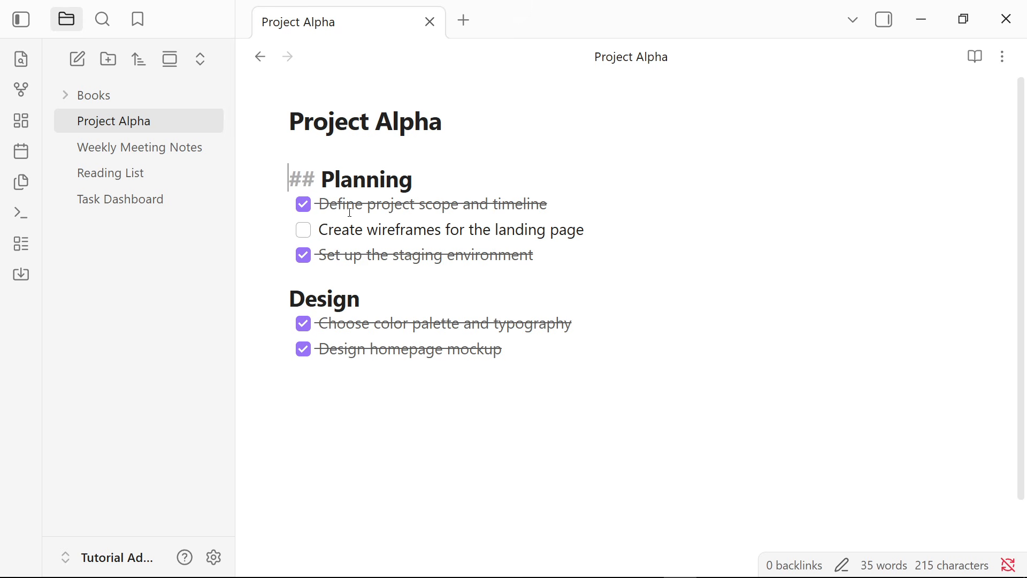
left_click(303, 205)
left_click(303, 255)
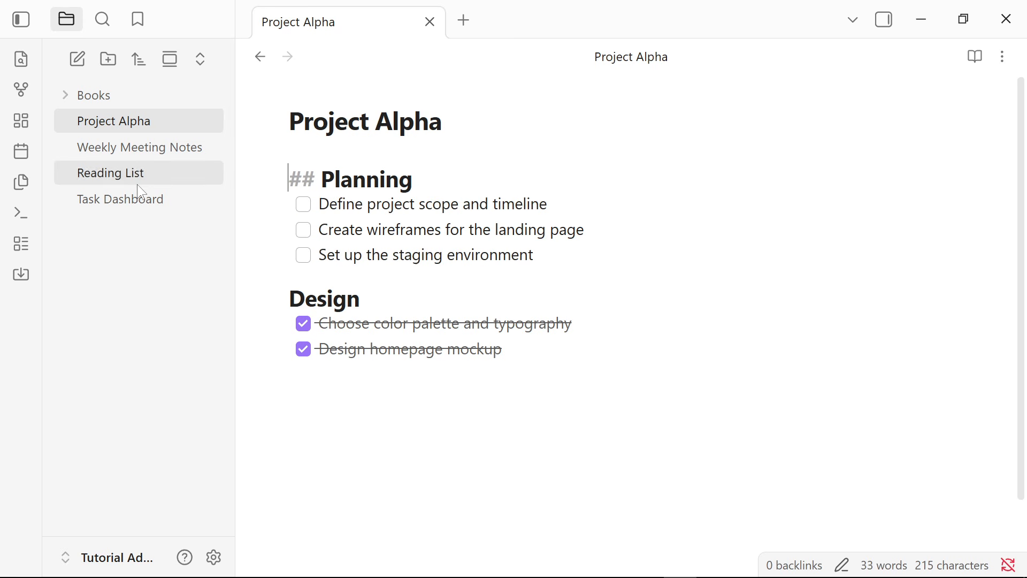